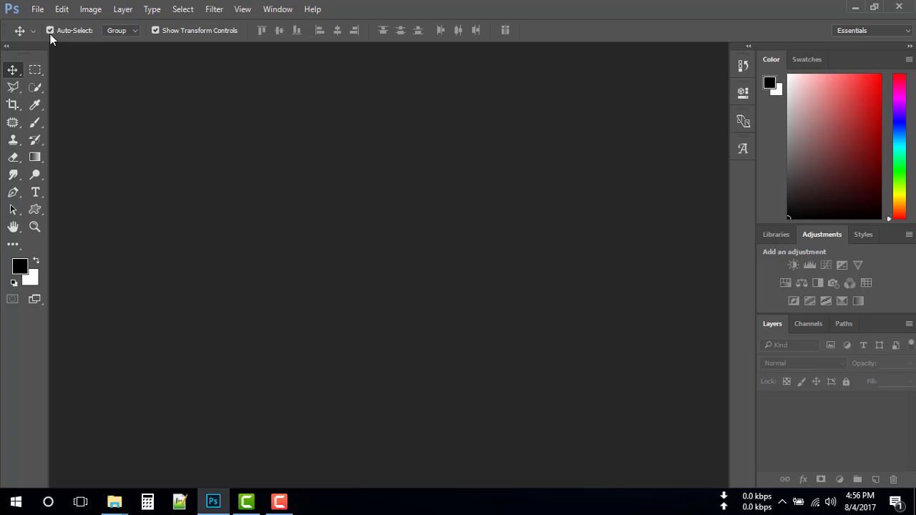
- Create a new white 1920 × 1080 px document at 300 ppi
click(37, 9)
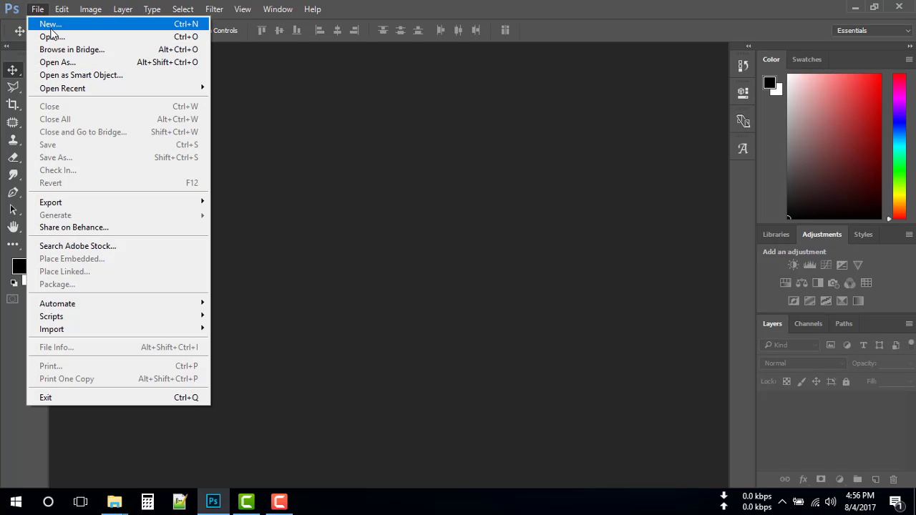
click(45, 25)
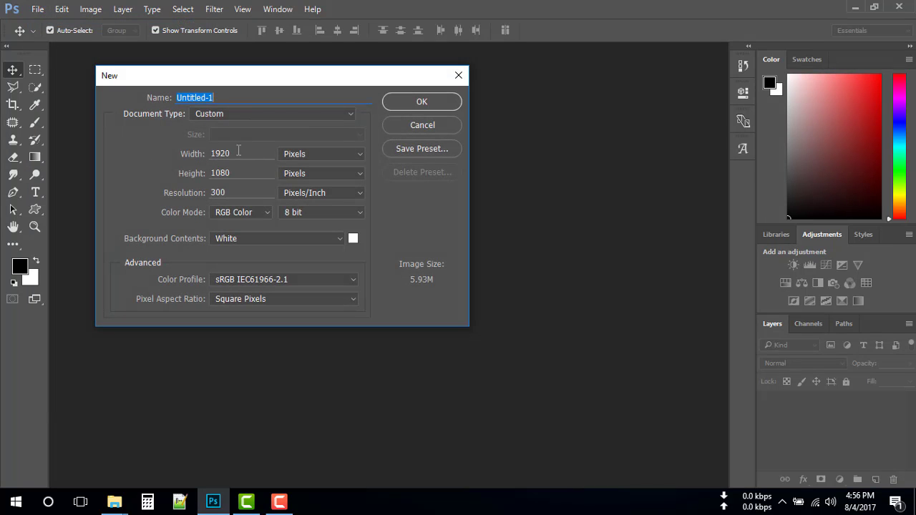
double_click(246, 152)
drag(242, 173, 205, 173)
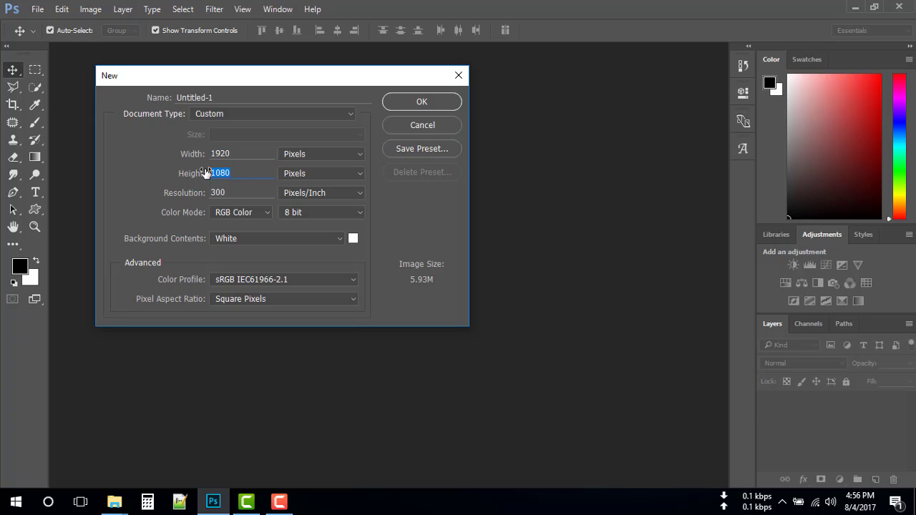
click(420, 104)
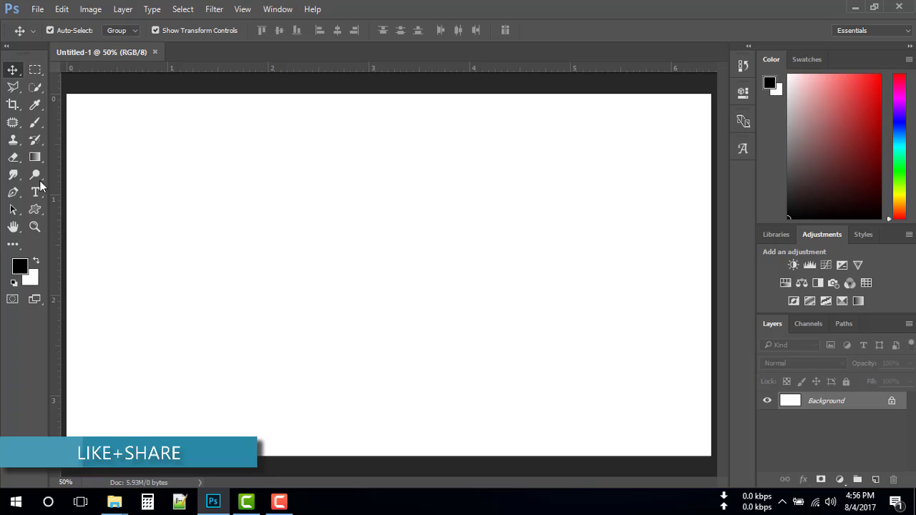
- Add a Gradient Fill layer using a purple magenta-violet preset across the whole canvas
click(839, 480)
click(809, 206)
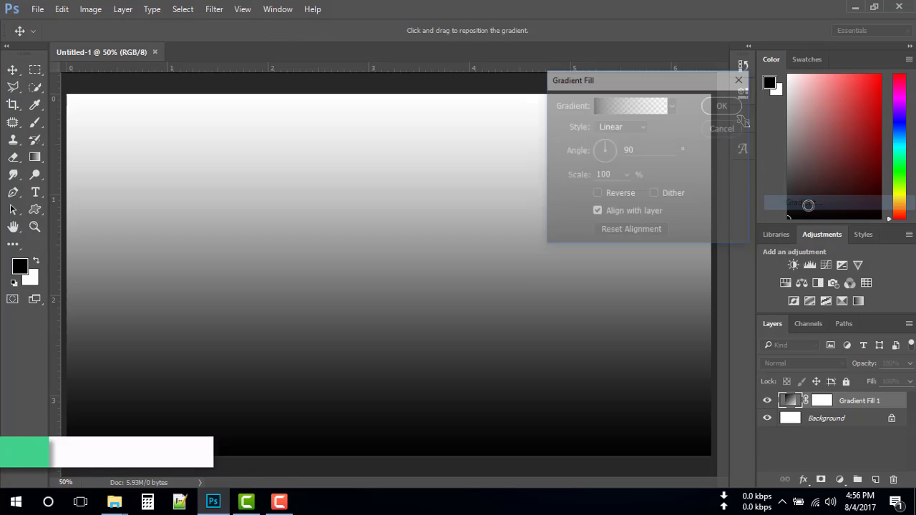
click(643, 107)
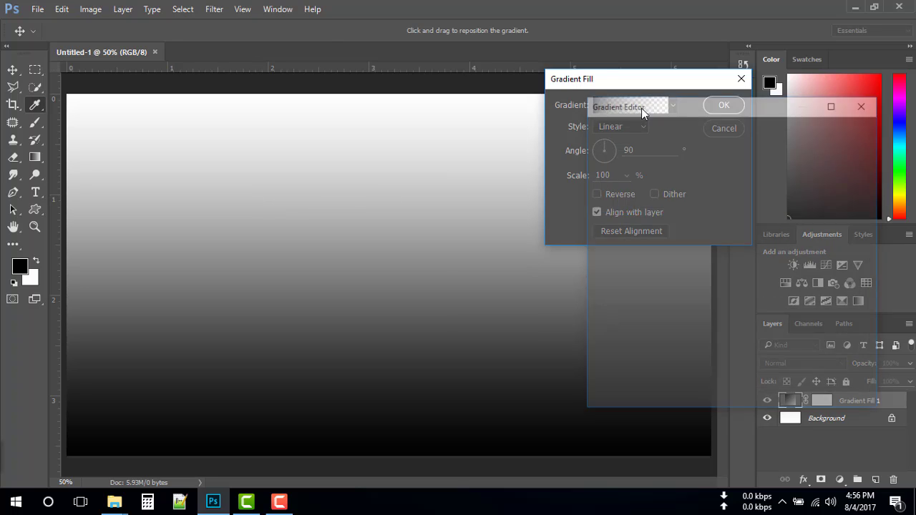
scroll(638, 175, down, 1)
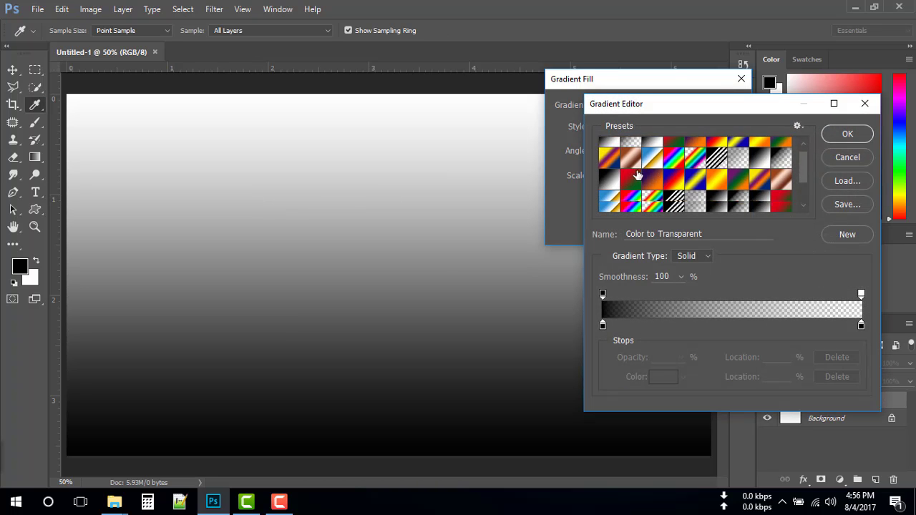
scroll(641, 179, down, 1)
scroll(659, 175, down, 1)
scroll(666, 179, down, 1)
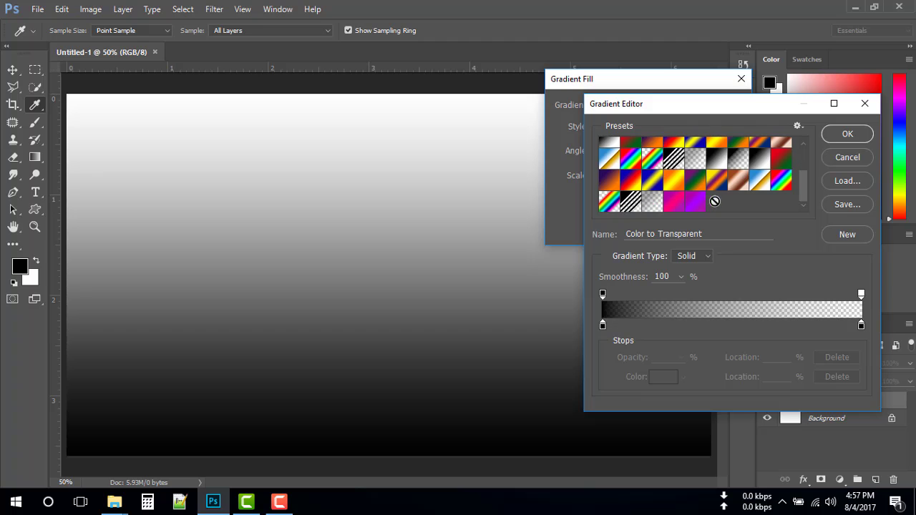
click(695, 203)
click(845, 135)
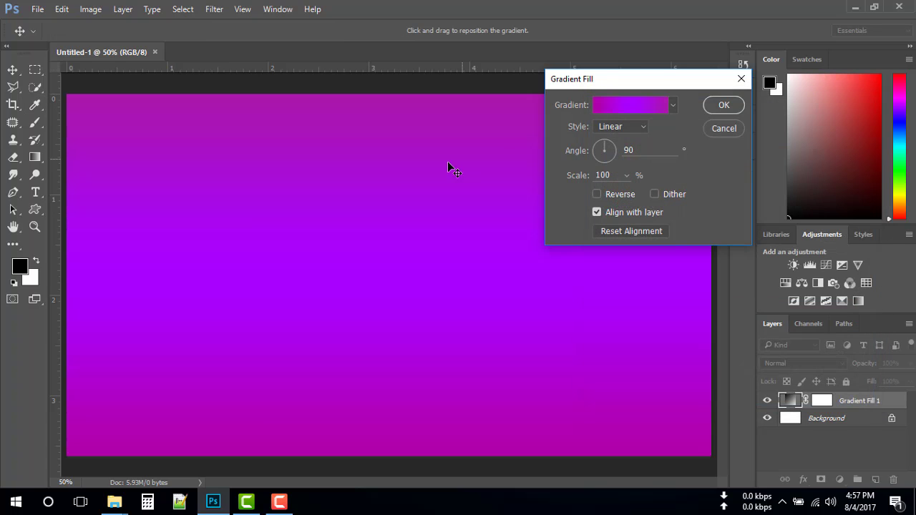
key(Return)
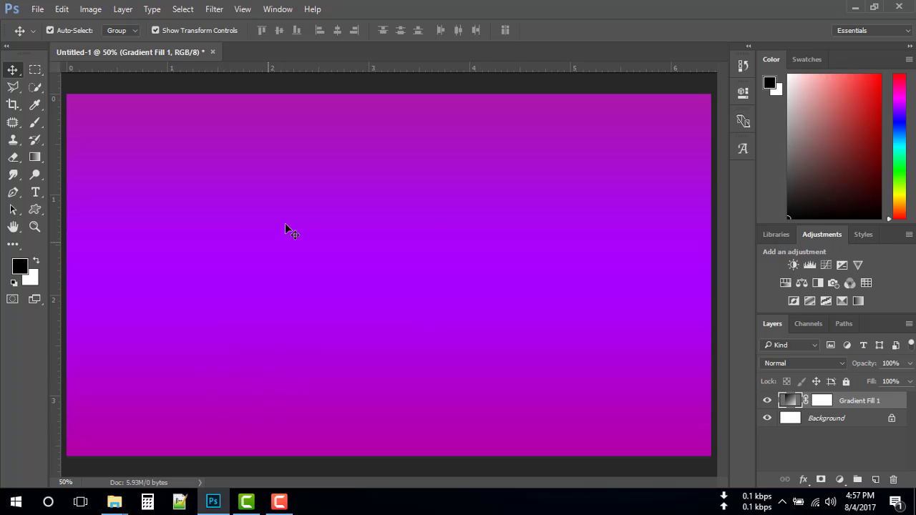
mouse_move(114, 502)
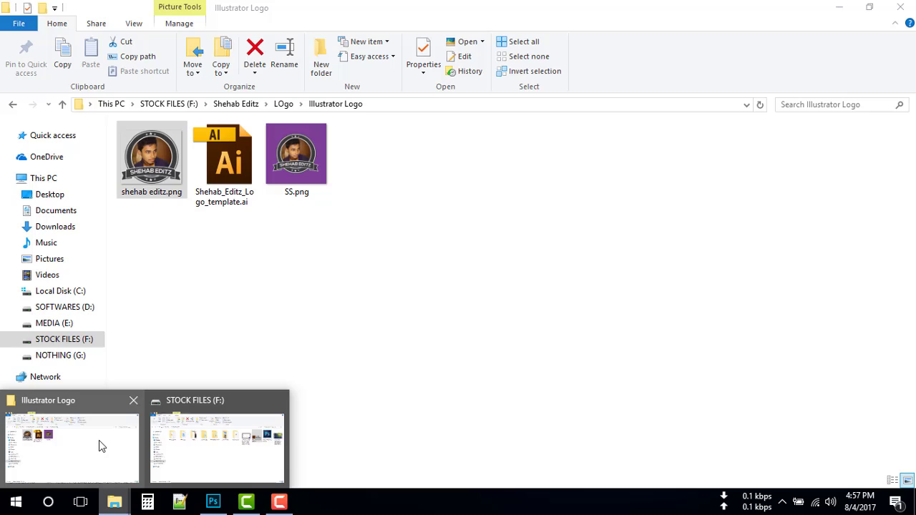
- Drag shehab editz.png from the Illustrator Logo folder over to Photoshop
click(99, 440)
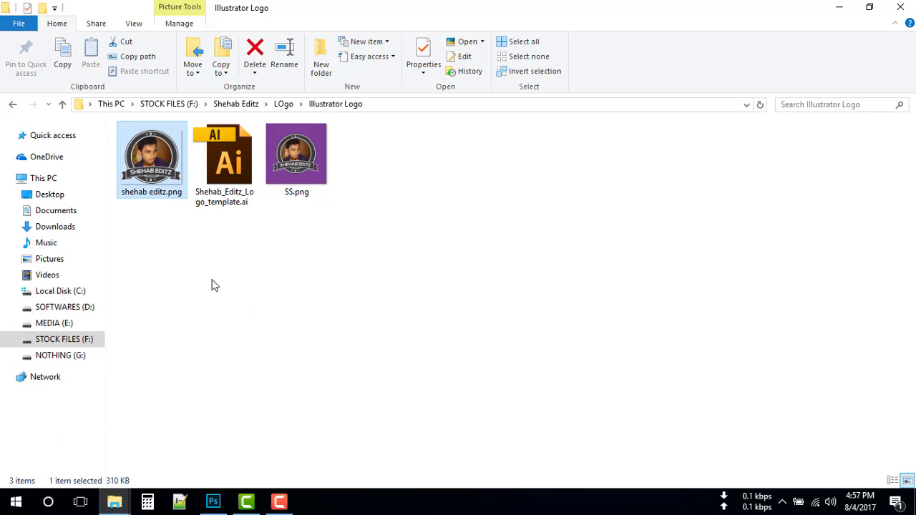
drag(151, 163, 212, 508)
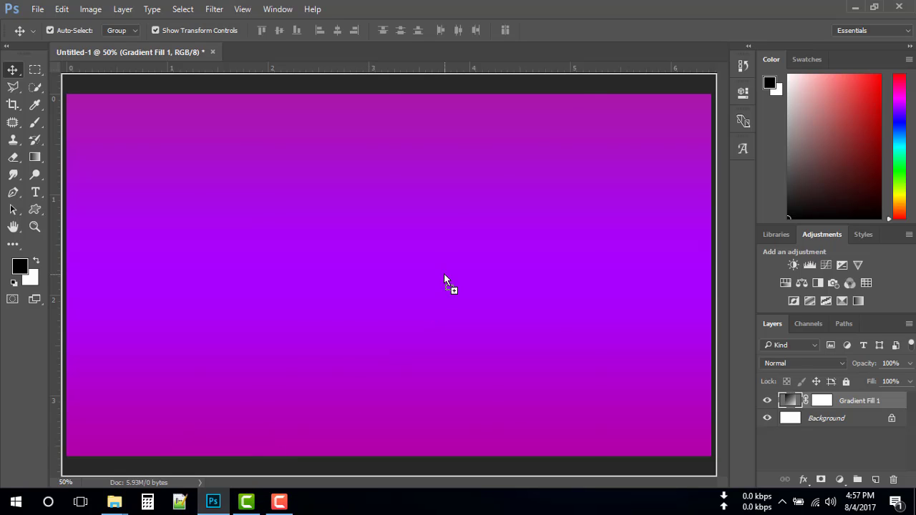
- Place the shehab editz badge at about 24% scale, centred in the upper half
drag(212, 508, 443, 274)
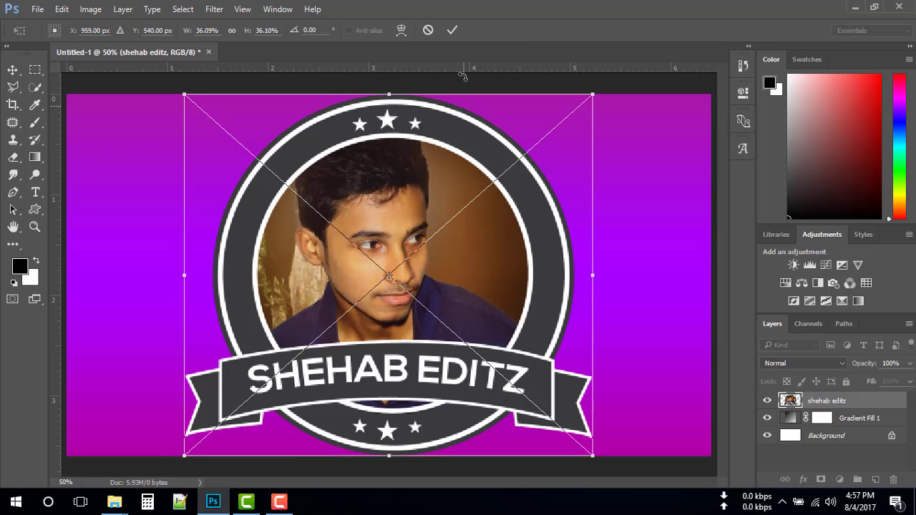
click(452, 31)
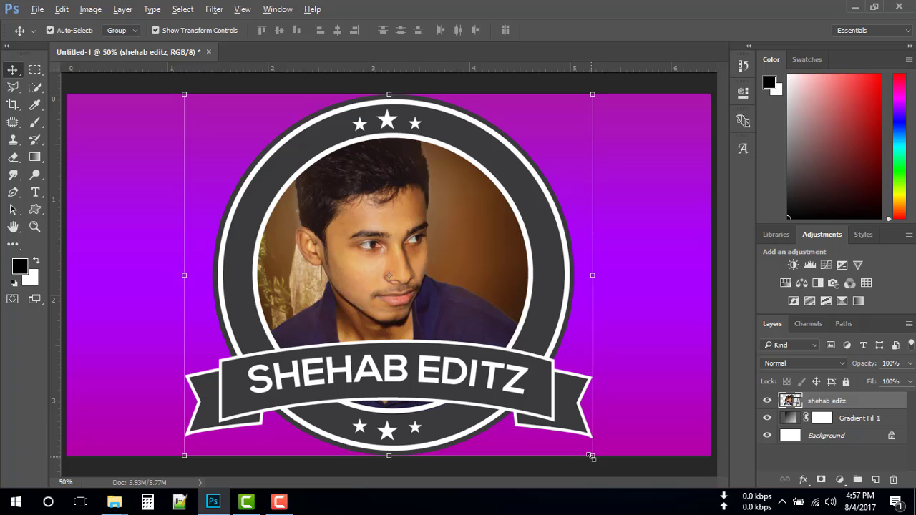
drag(590, 456, 507, 380)
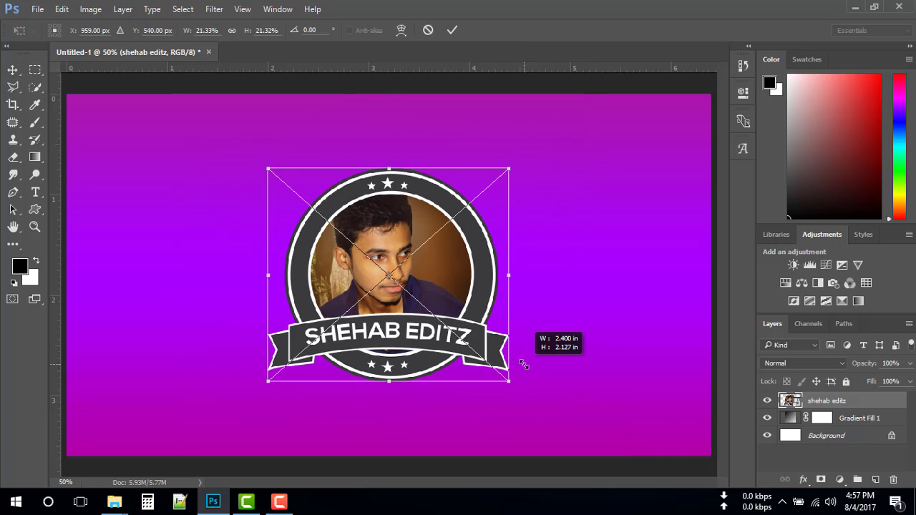
drag(428, 291, 437, 241)
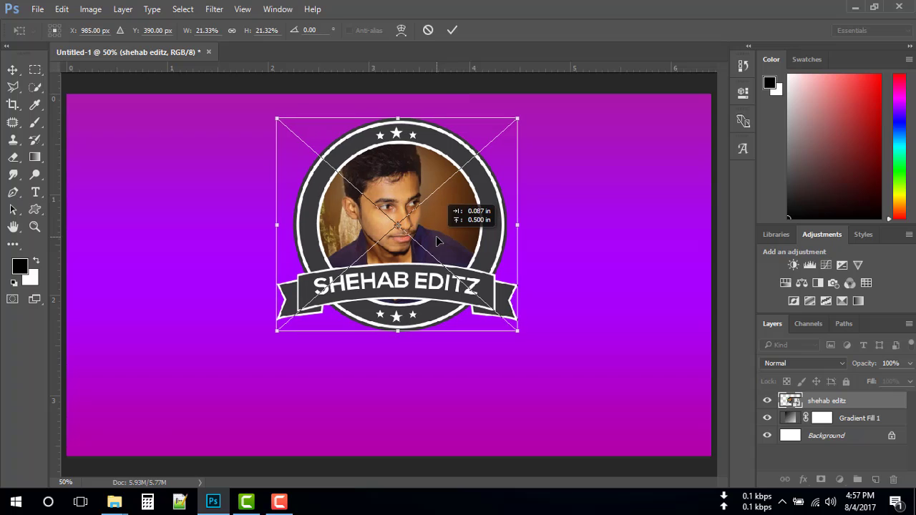
drag(478, 281, 470, 276)
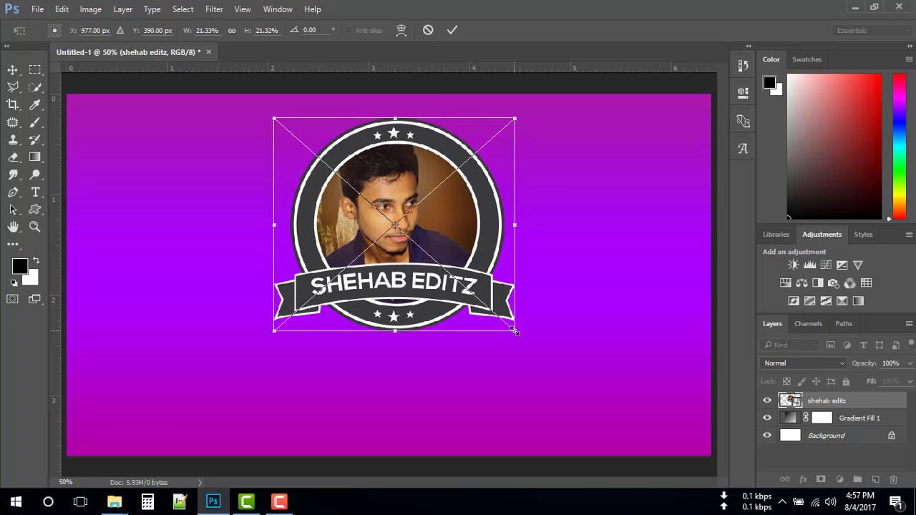
drag(514, 331, 535, 349)
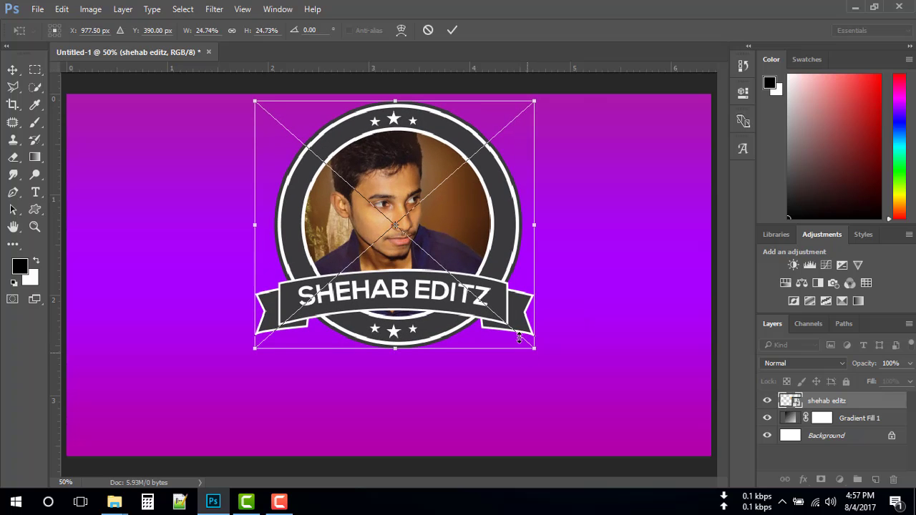
drag(472, 241, 465, 247)
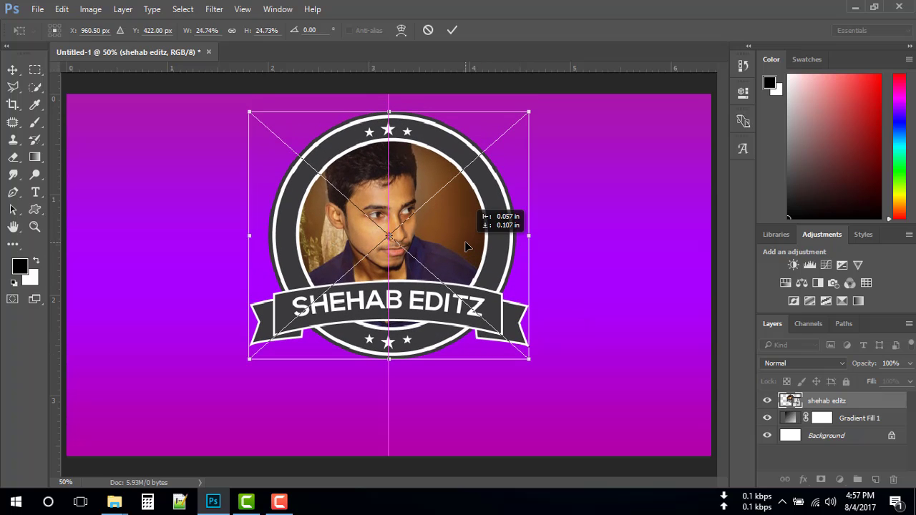
drag(527, 358, 523, 354)
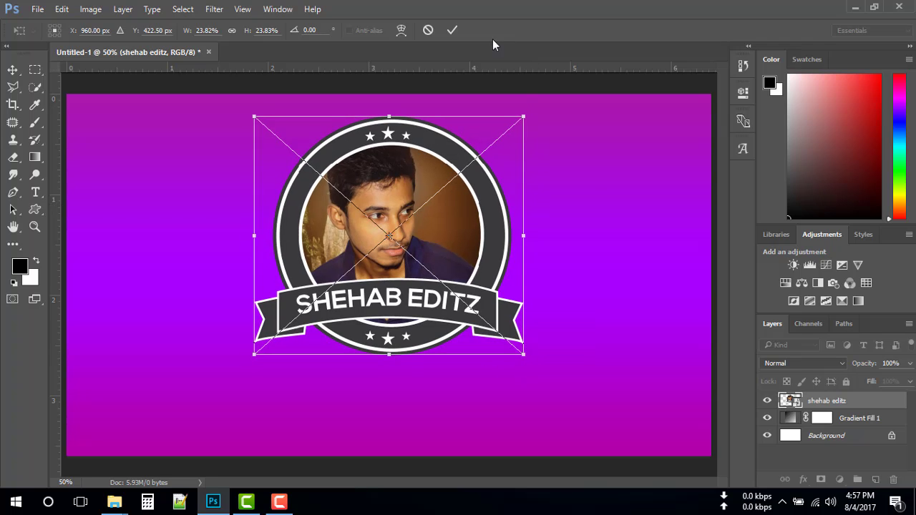
click(452, 30)
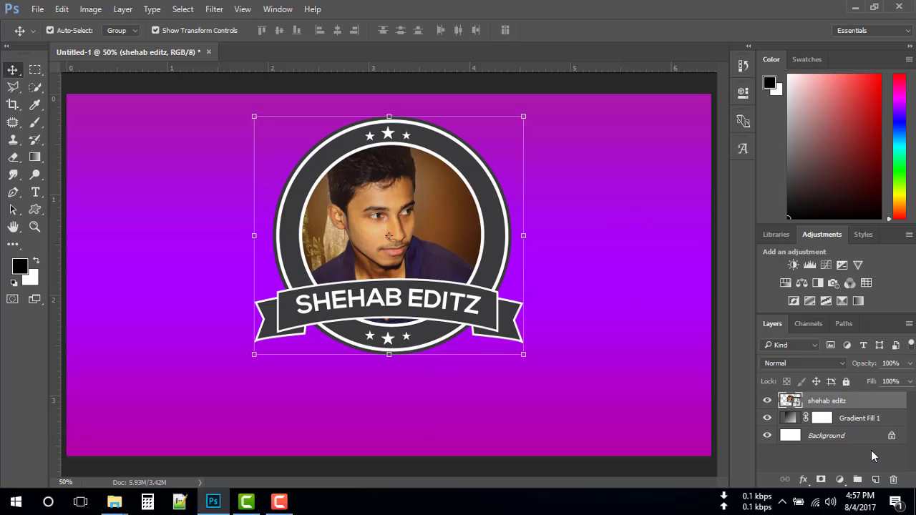
- On a new layer, brush the canvas's purple across the ribbon
click(875, 479)
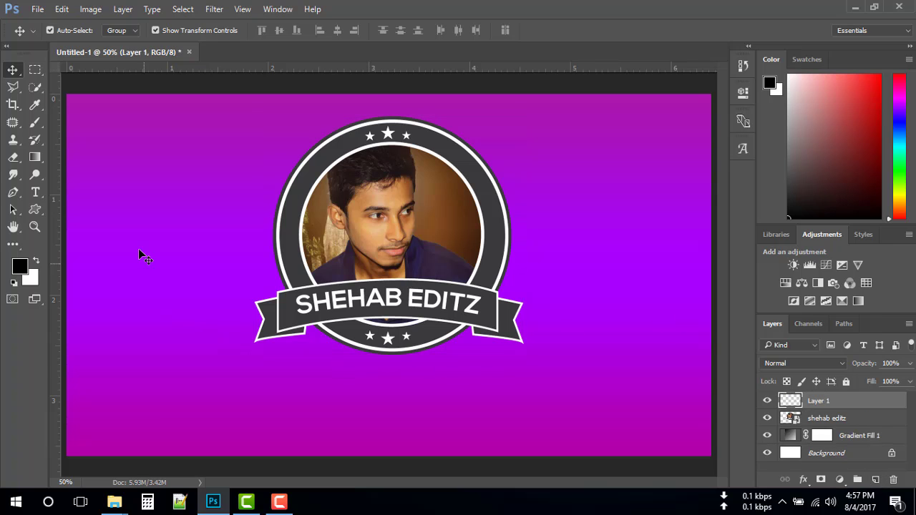
click(36, 122)
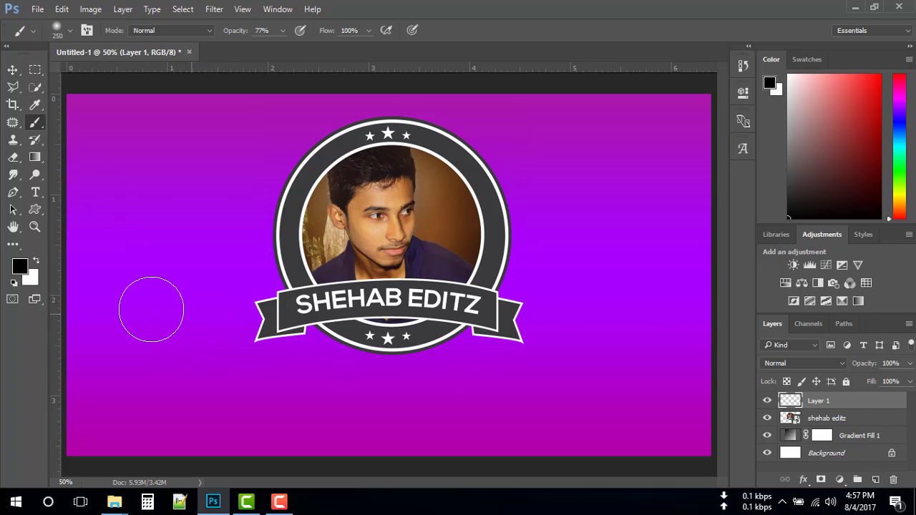
click(20, 266)
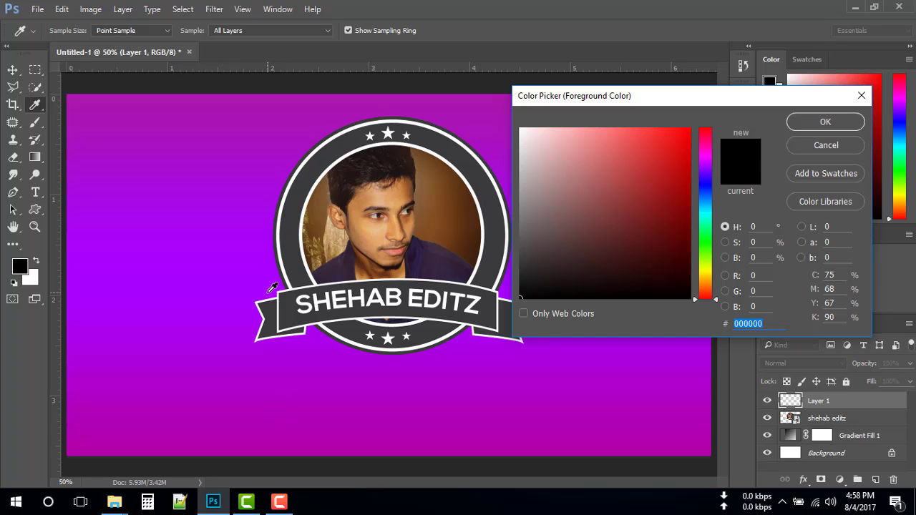
click(268, 293)
click(825, 121)
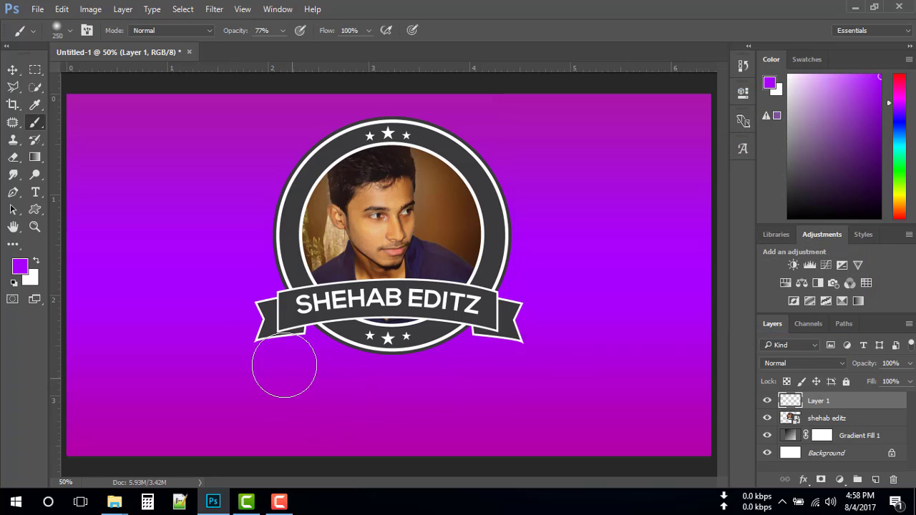
click(245, 346)
drag(245, 346, 548, 348)
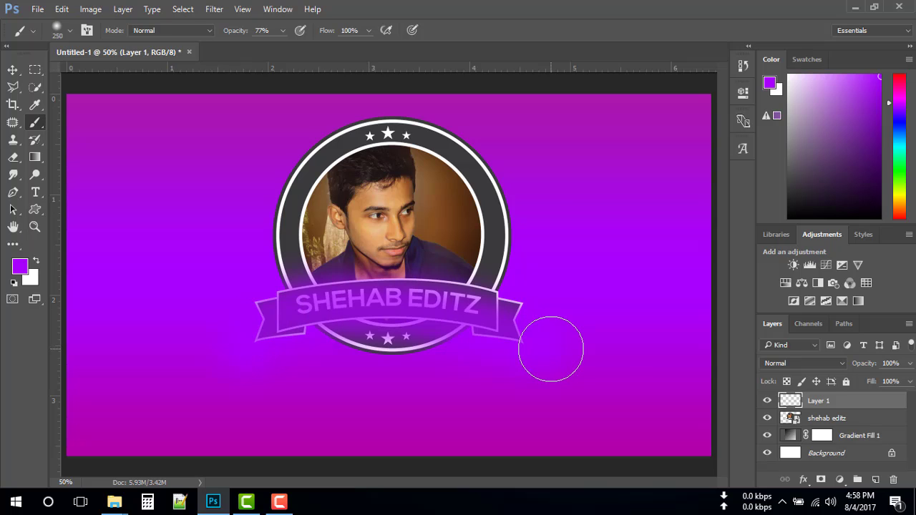
- Set the purple wash to Multiply and apply a 141.7-pixel Gaussian Blur
click(809, 360)
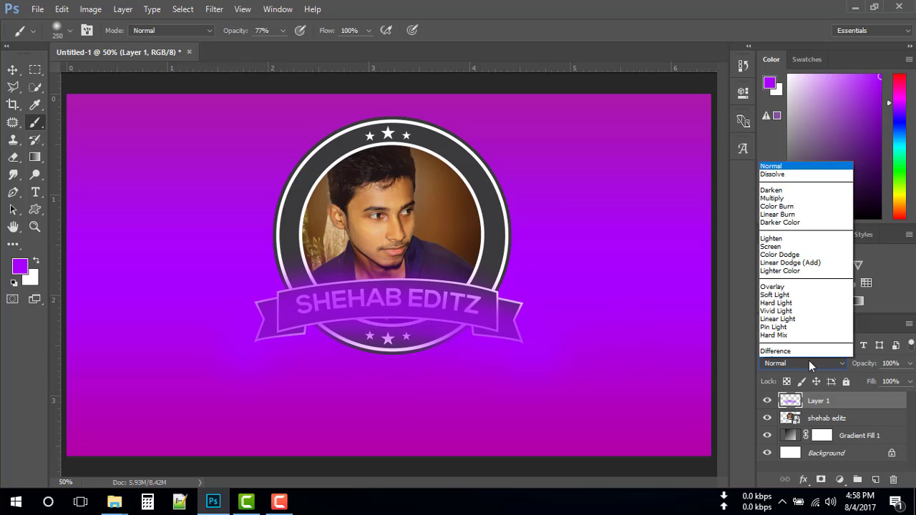
click(782, 136)
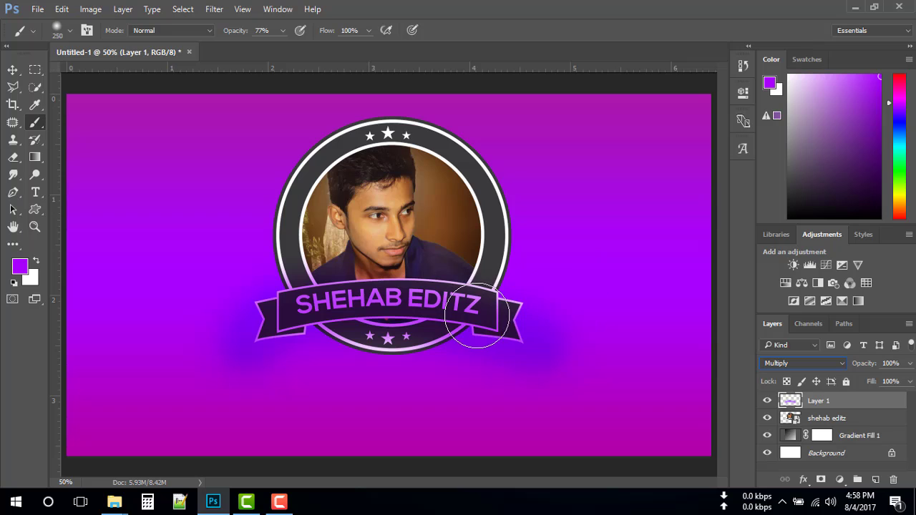
click(214, 10)
mouse_move(220, 157)
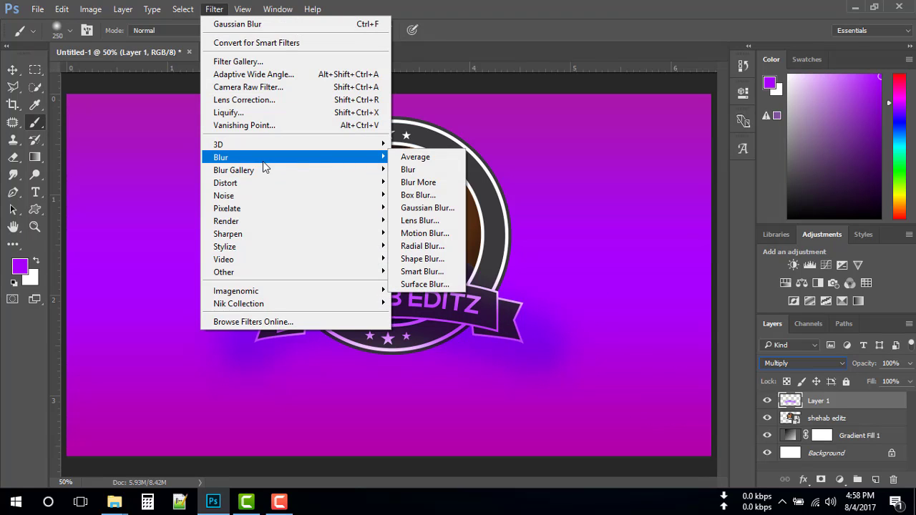
click(427, 208)
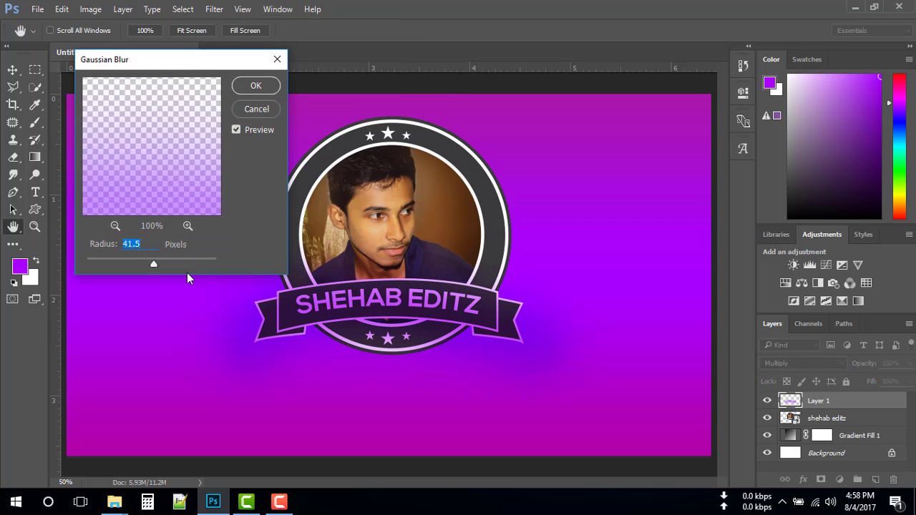
drag(152, 261, 179, 259)
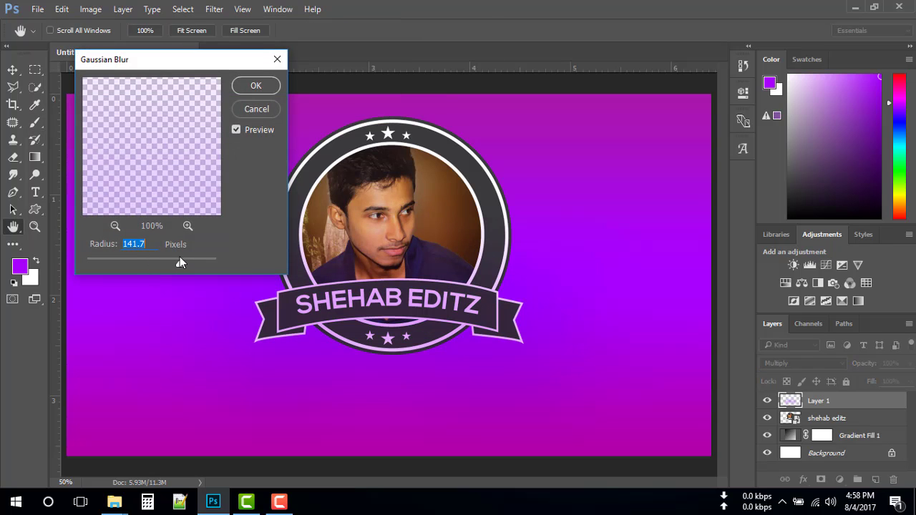
click(250, 87)
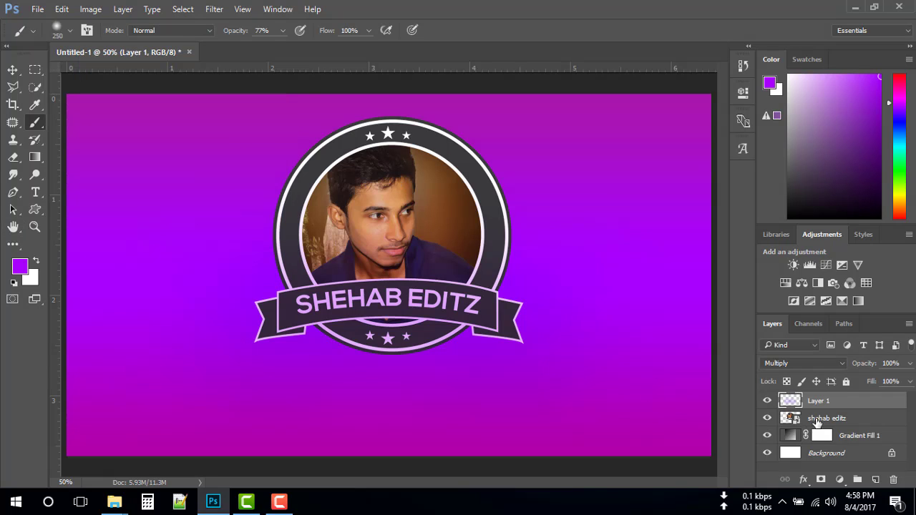
- On a new layer above the gradient, paint a black stroke beneath the badge
click(817, 421)
click(850, 445)
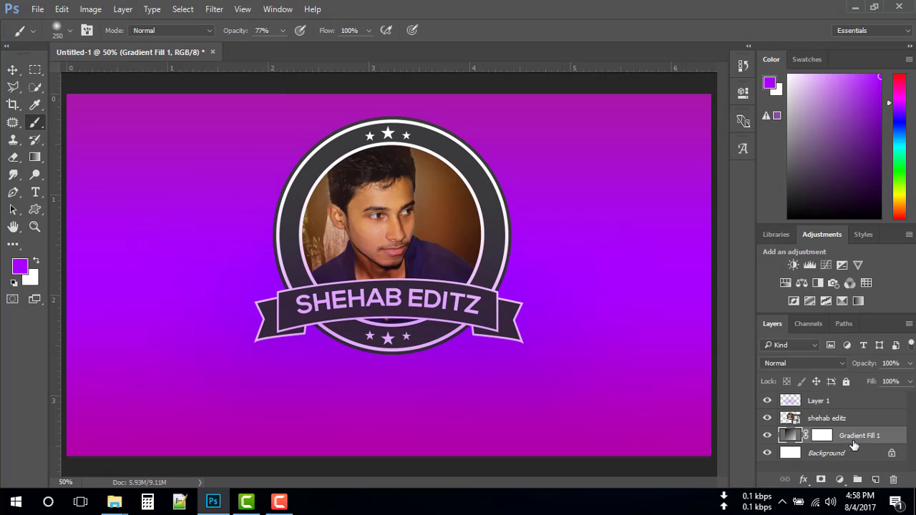
click(876, 479)
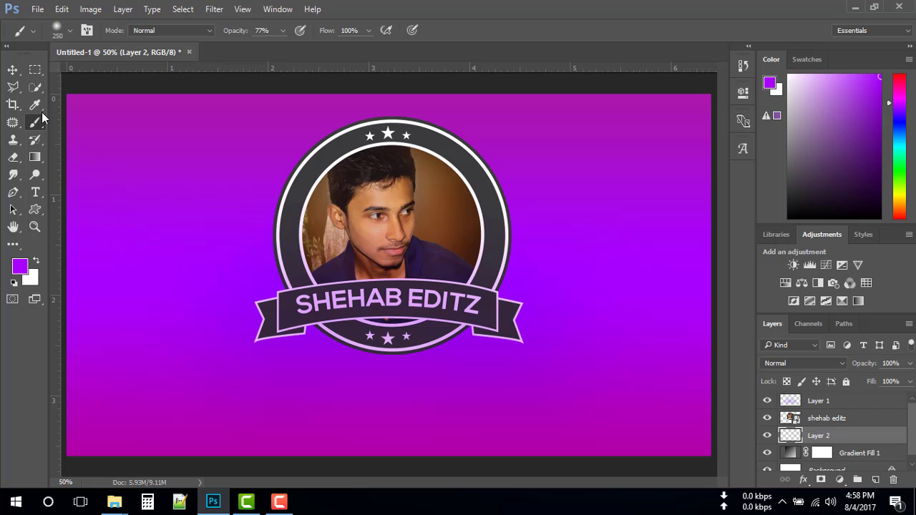
click(19, 266)
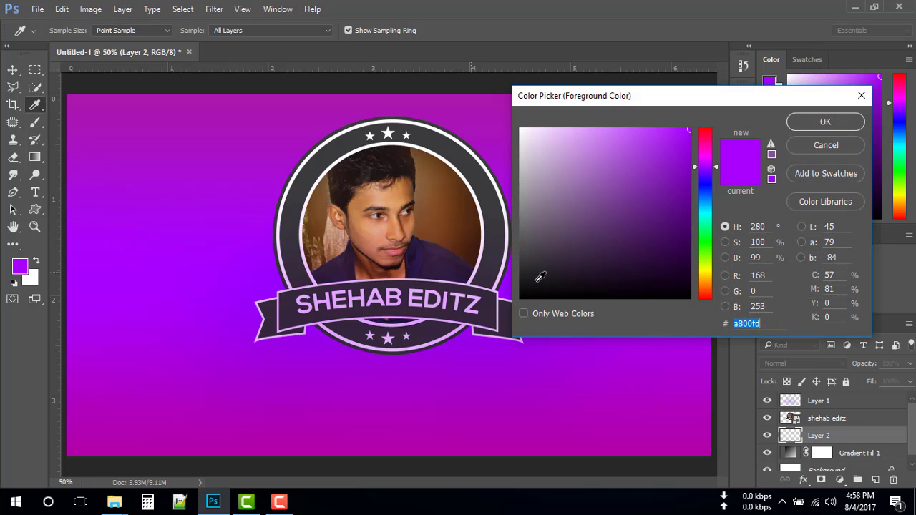
drag(582, 285, 519, 299)
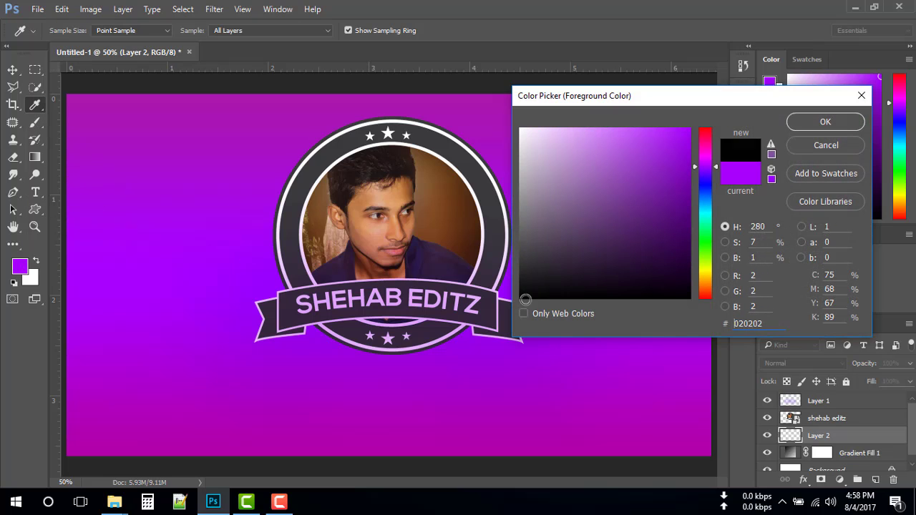
click(792, 126)
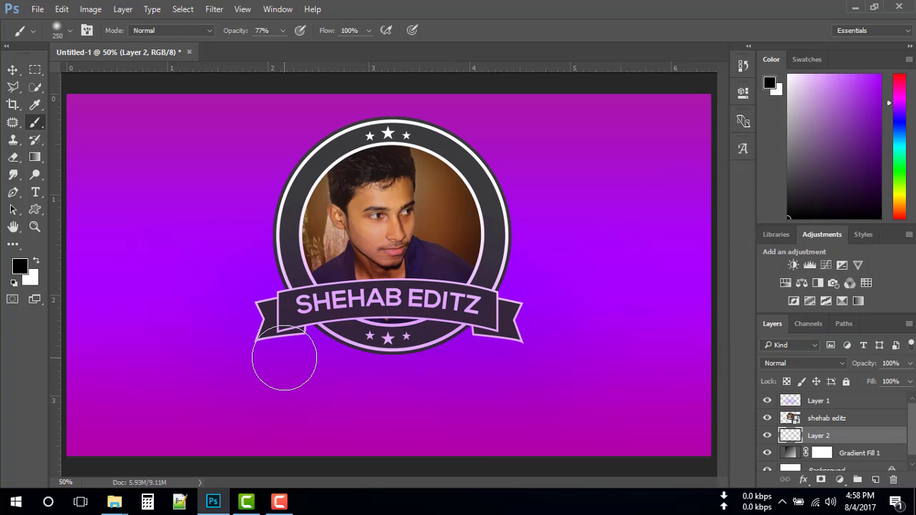
mouse_move(284, 359)
mouse_down()
mouse_move(358, 354)
mouse_move(497, 372)
mouse_up()
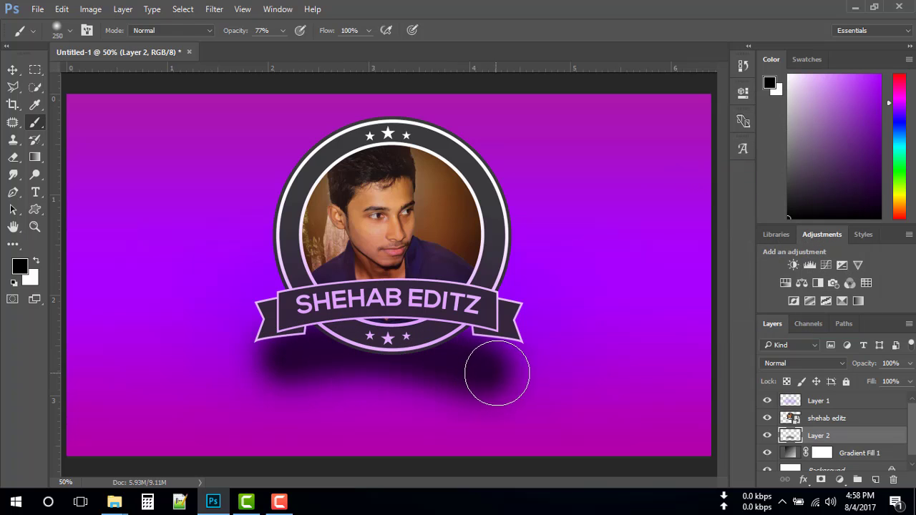
key(ctrl+z)
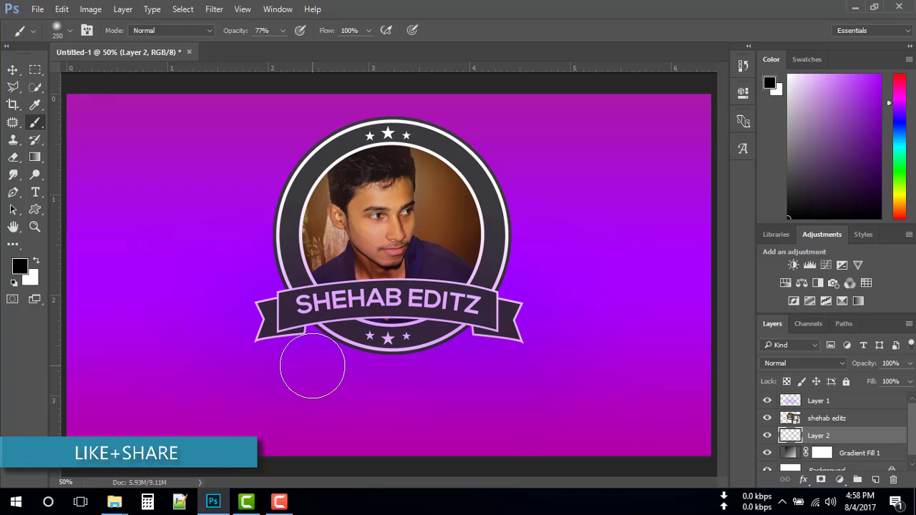
mouse_move(312, 366)
mouse_down()
mouse_move(399, 358)
mouse_move(476, 372)
mouse_up()
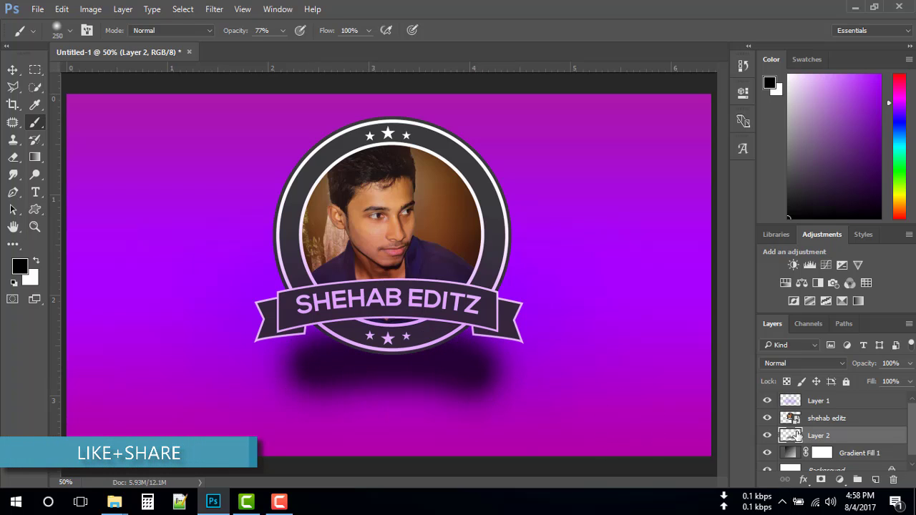
- Soften the shadow with Gaussian Blur and set the layer opacity to 93%
click(208, 9)
mouse_move(220, 157)
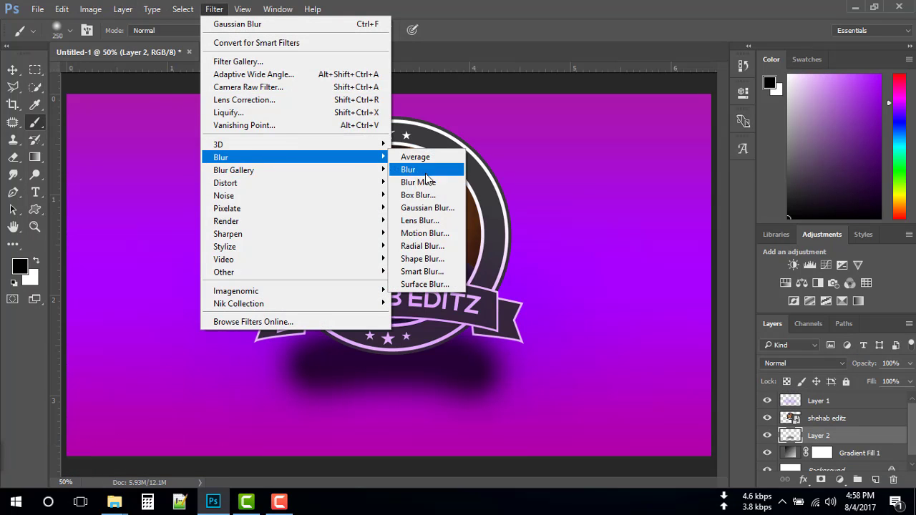
click(428, 208)
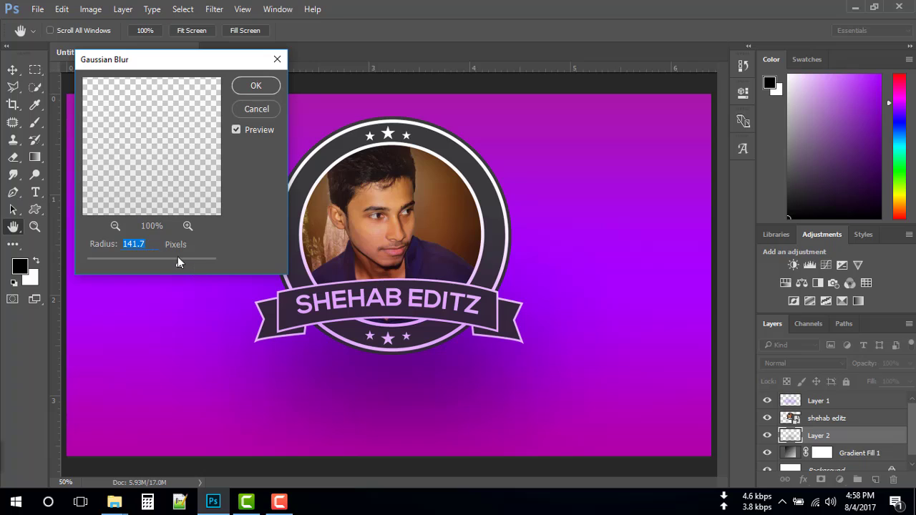
drag(179, 266, 153, 266)
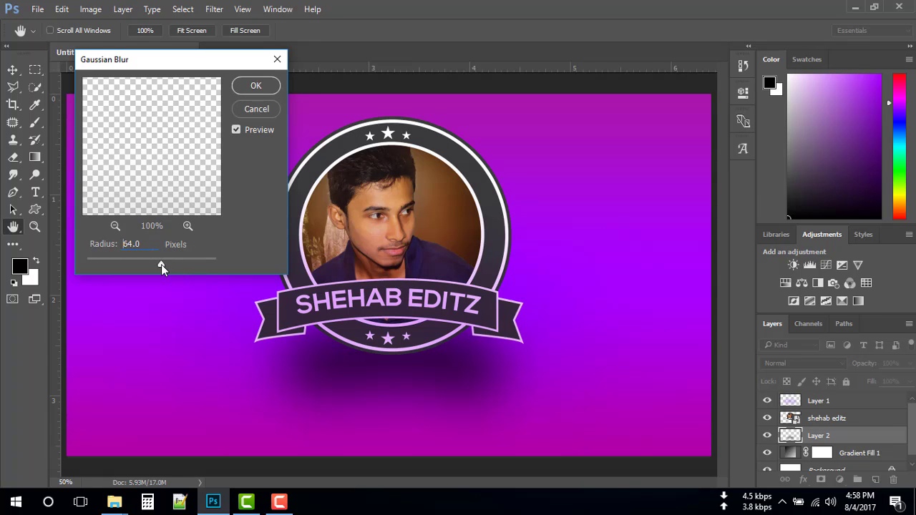
click(256, 85)
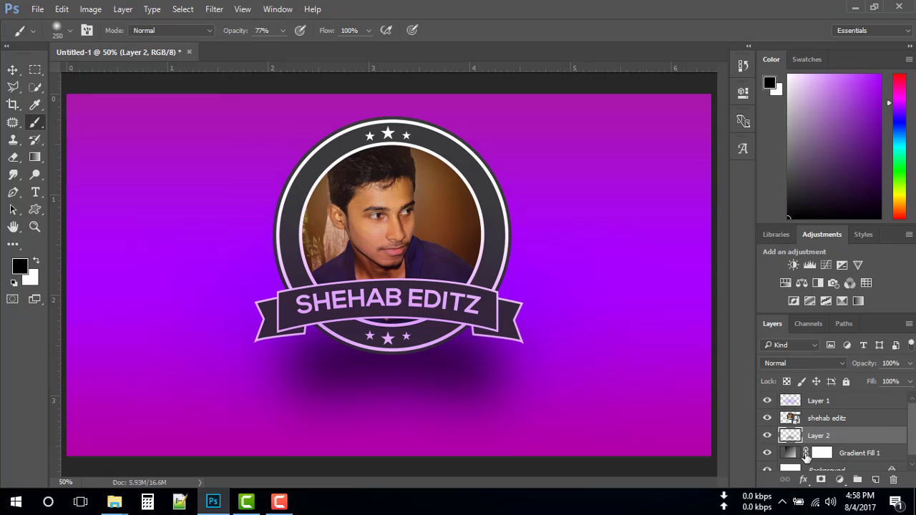
click(909, 365)
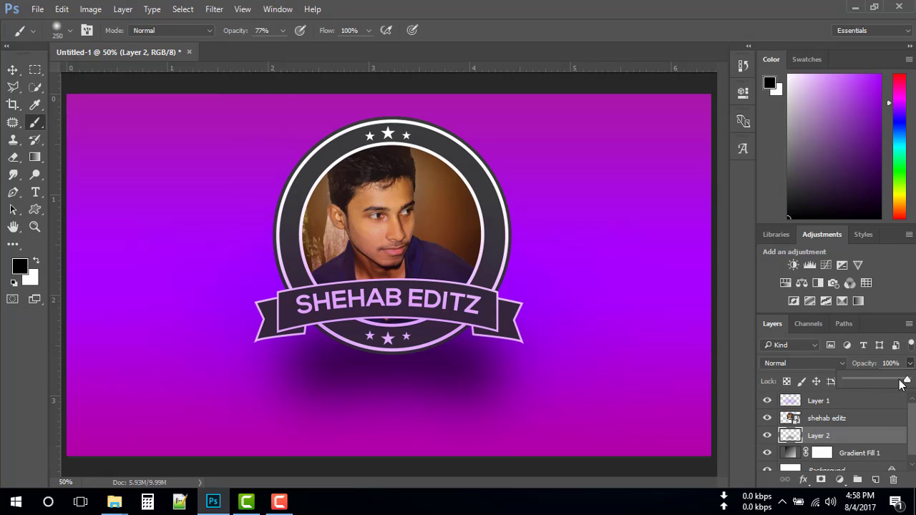
drag(902, 384, 897, 384)
drag(900, 384, 904, 384)
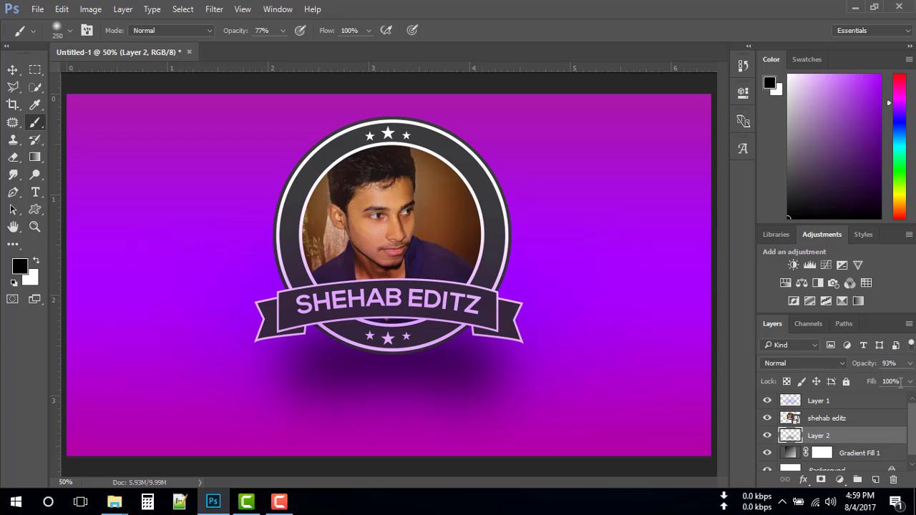
- Type the heading LOGODESIGN near the top-left of the canvas
click(37, 189)
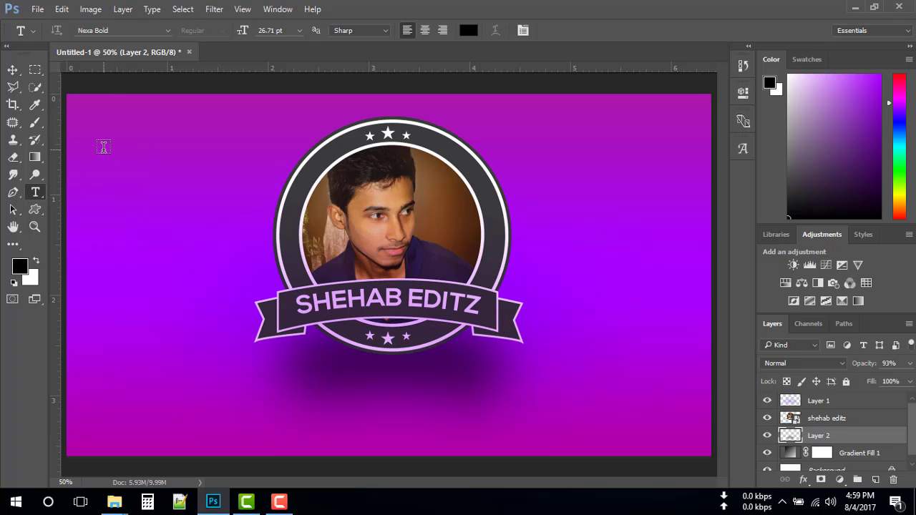
click(148, 142)
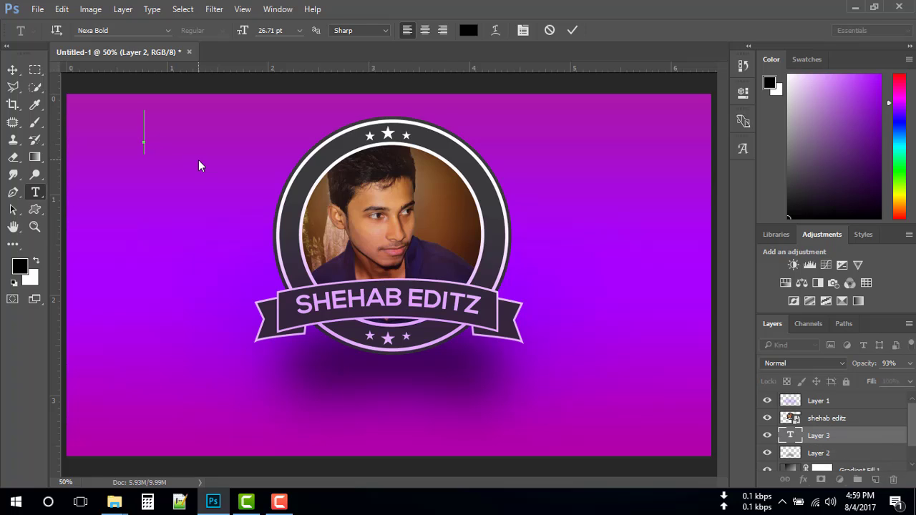
text(Lo)
key(BackSpace)
text(O)
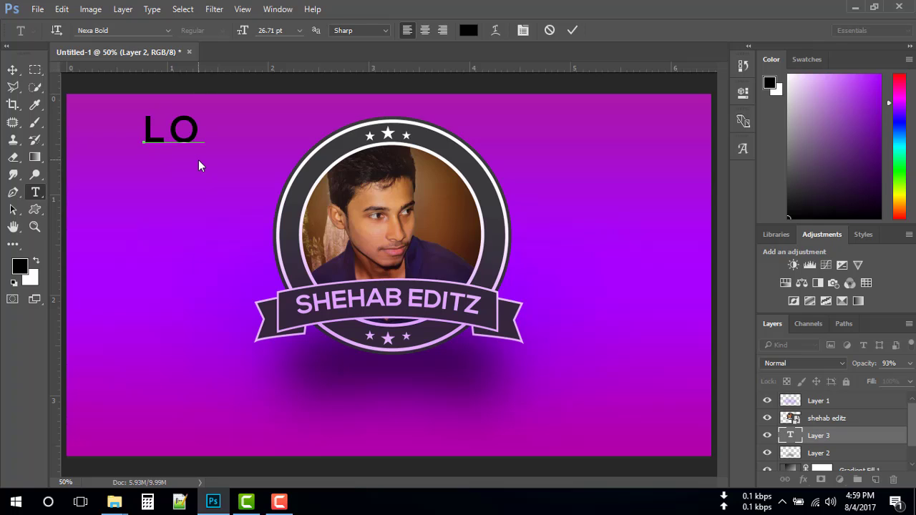
text(F)
key(BackSpace)
text(G)
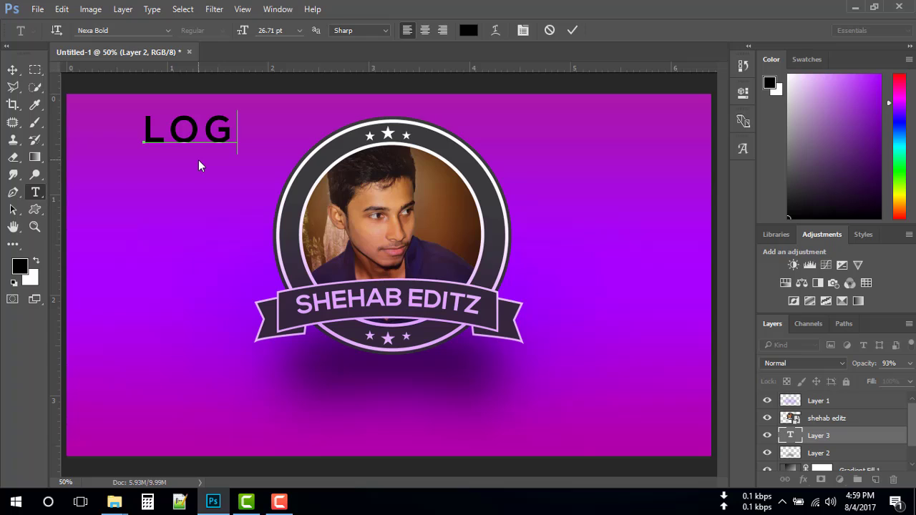
text(O)
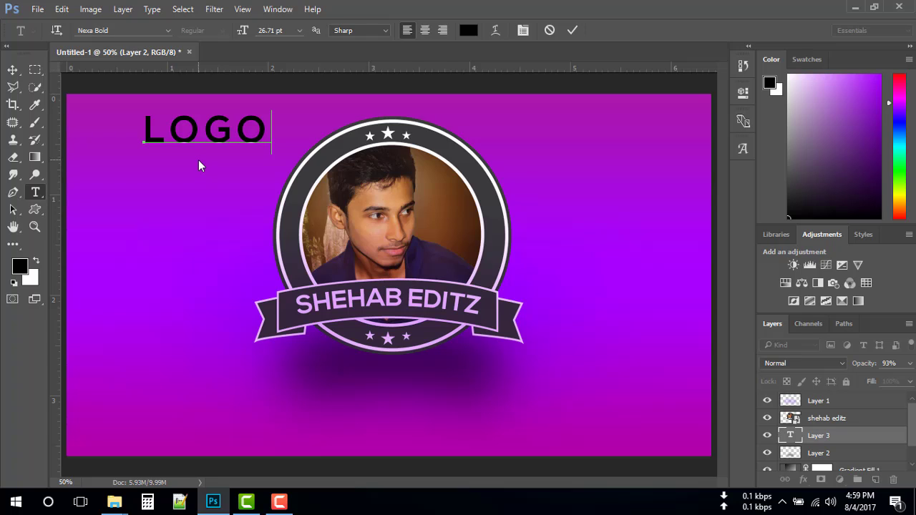
text(De)
key(BackSpace)
text(E)
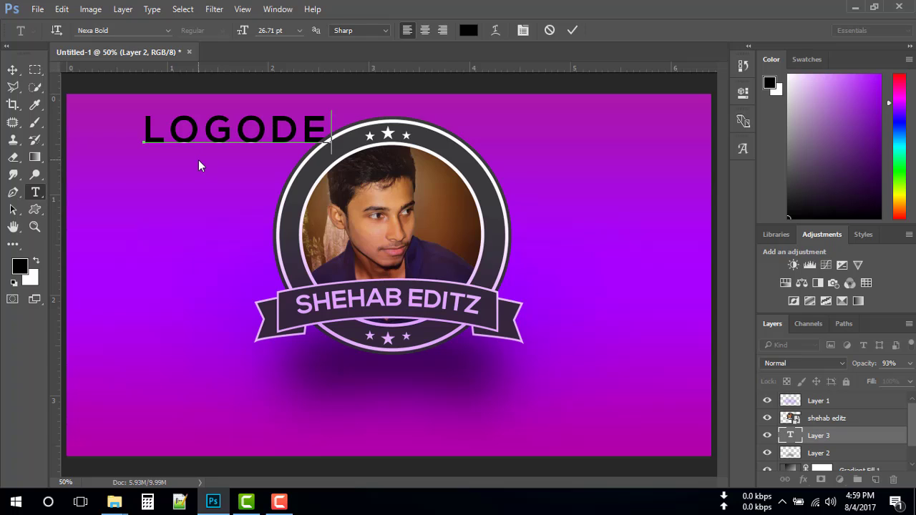
text(SIGN)
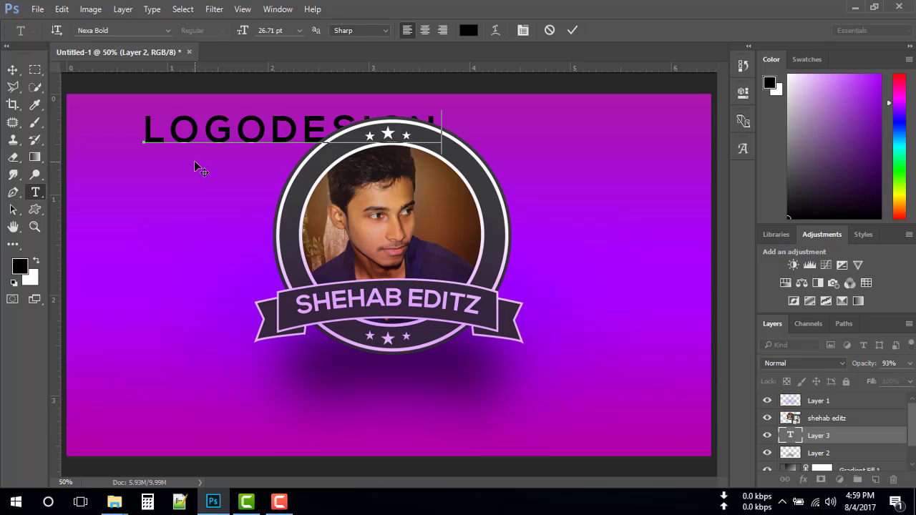
- Resize LOGODESIGN to 19.71 pt and move it into the upper-left corner
key(ctrl+a)
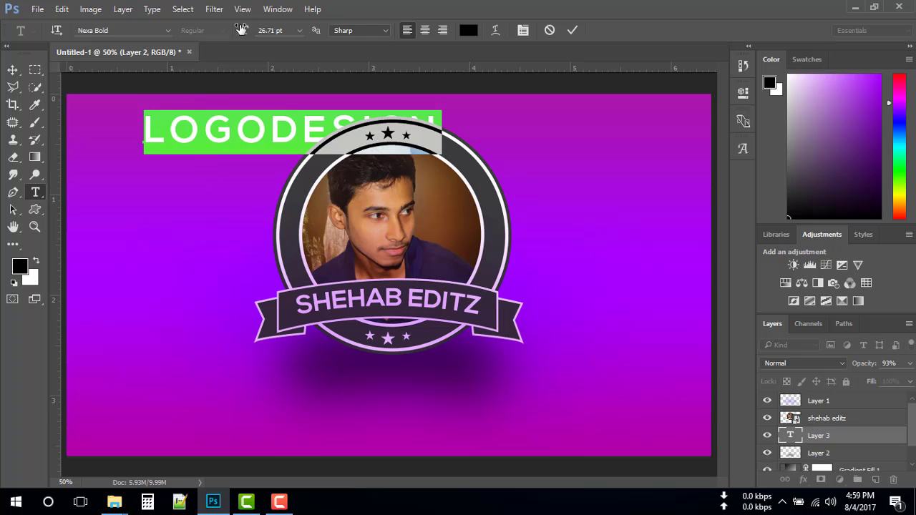
drag(241, 30, 237, 35)
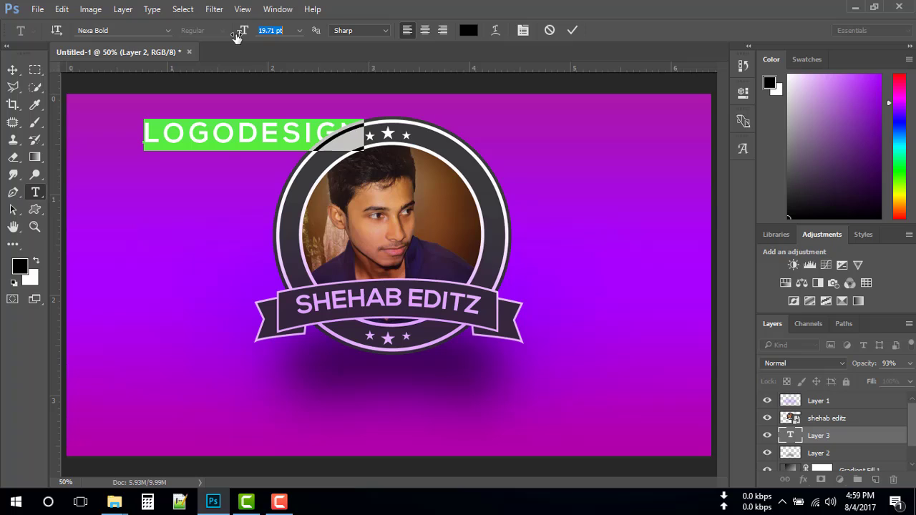
drag(226, 164, 193, 149)
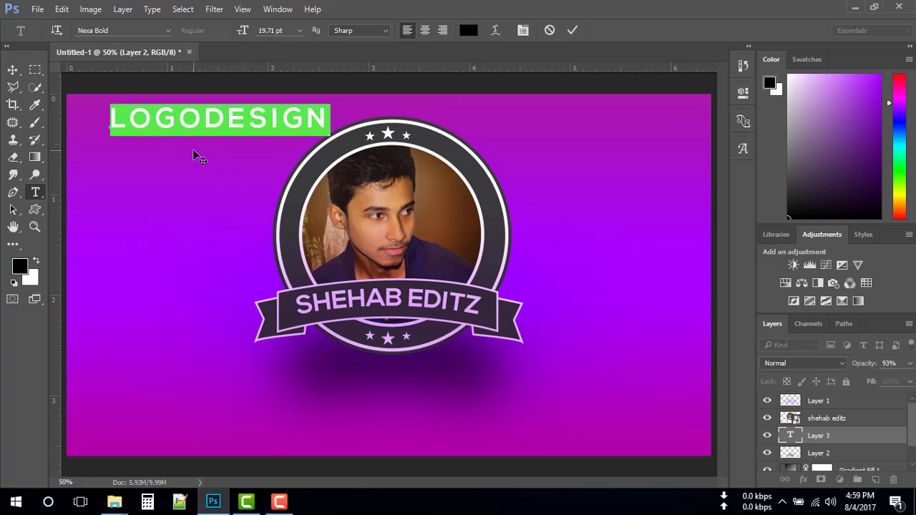
click(572, 30)
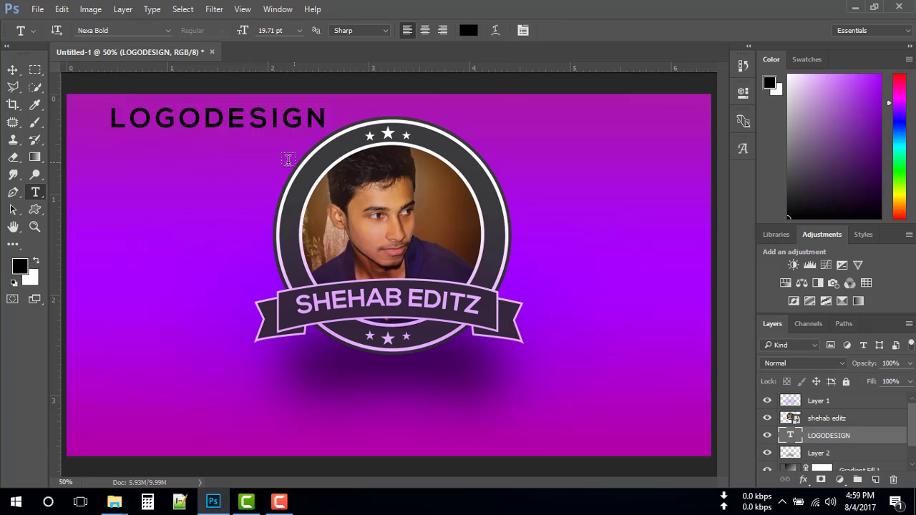
click(116, 164)
- Type the ILLUSRAOR TUTORIAL subtitle in Nexa Light
click(300, 30)
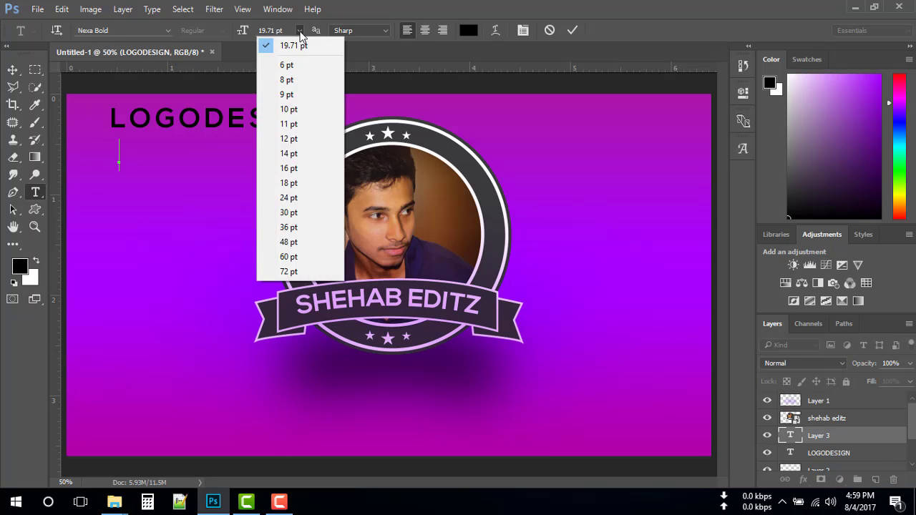
click(195, 48)
click(168, 32)
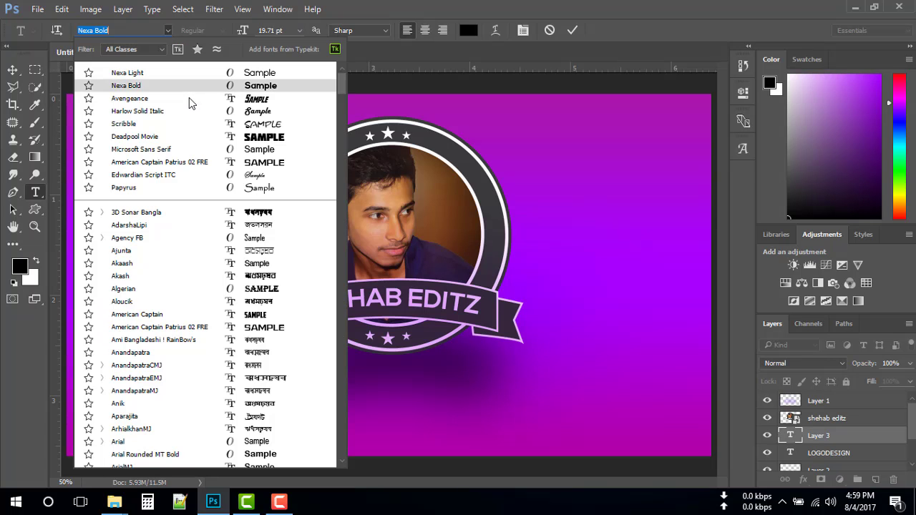
click(195, 69)
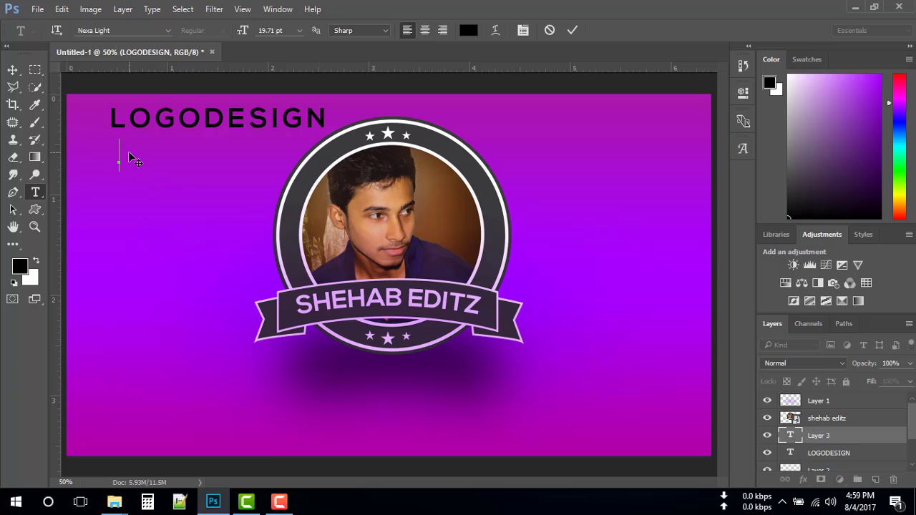
text(ILLUS)
text(R)
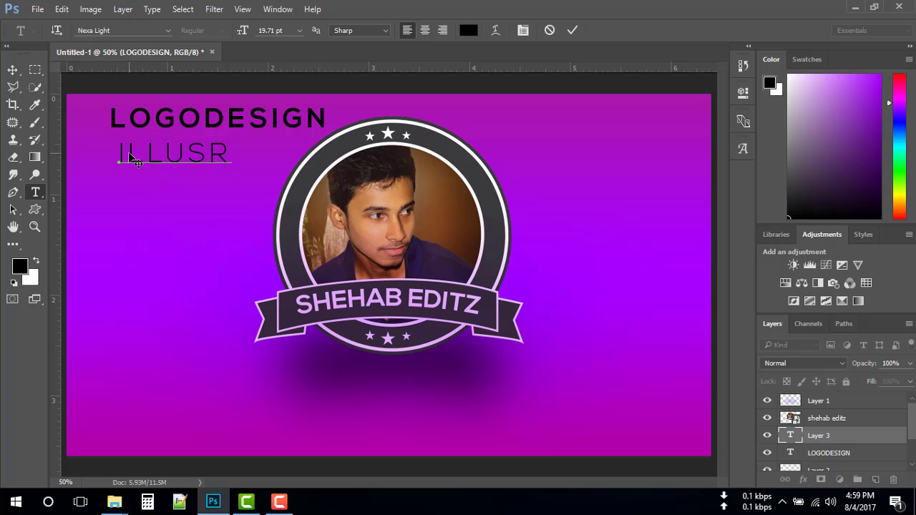
text(AOR)
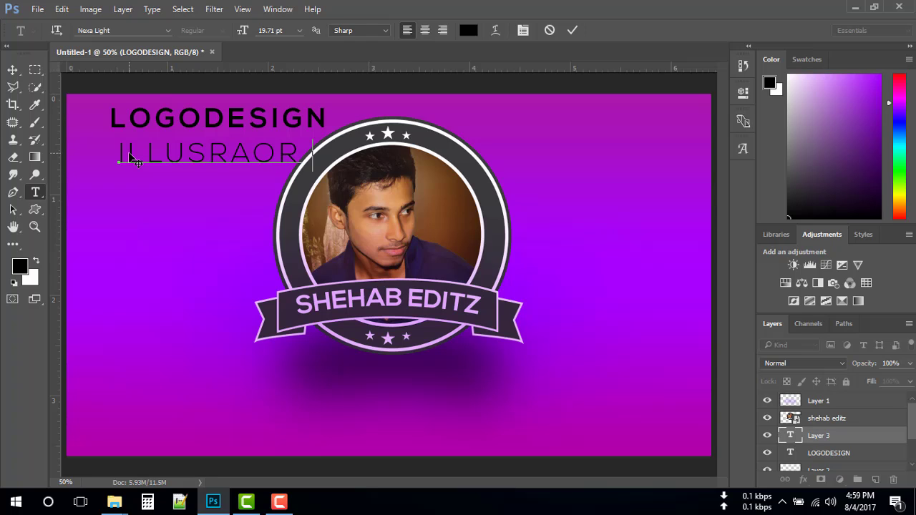
text(R)
- Resize the subtitle to 11.71 pt and position it directly under LOGODESIGN
click(132, 161)
key(ctrl+a)
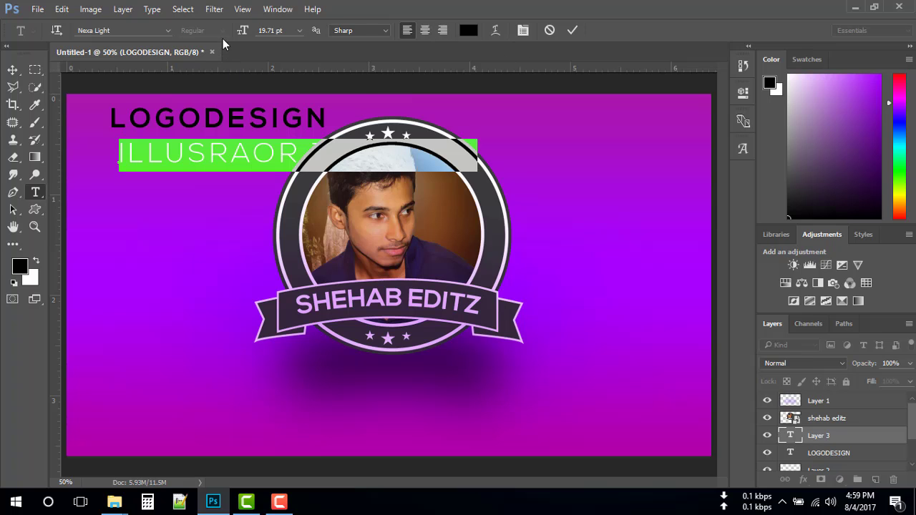
drag(244, 32, 239, 33)
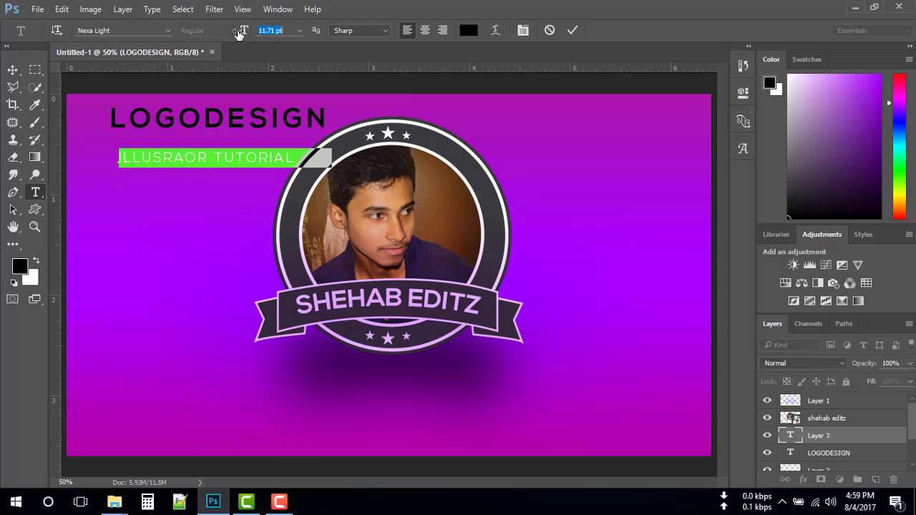
drag(194, 198, 182, 187)
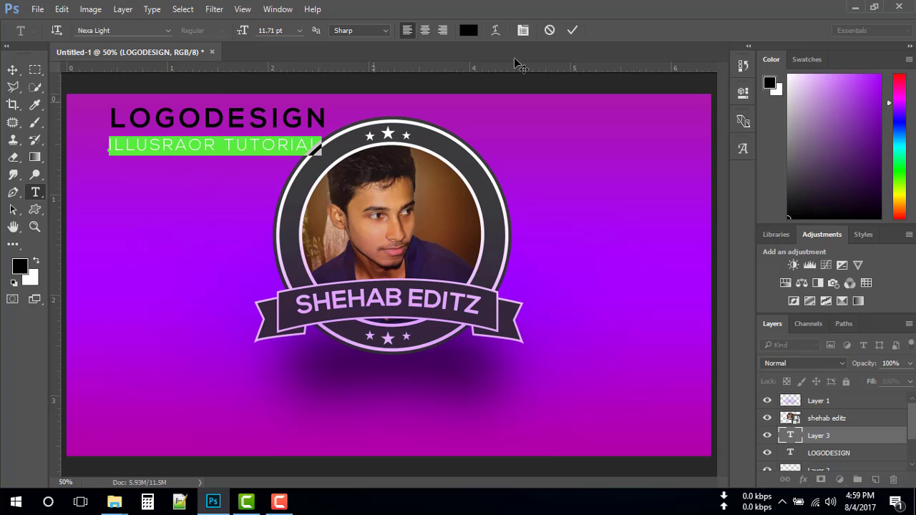
click(580, 32)
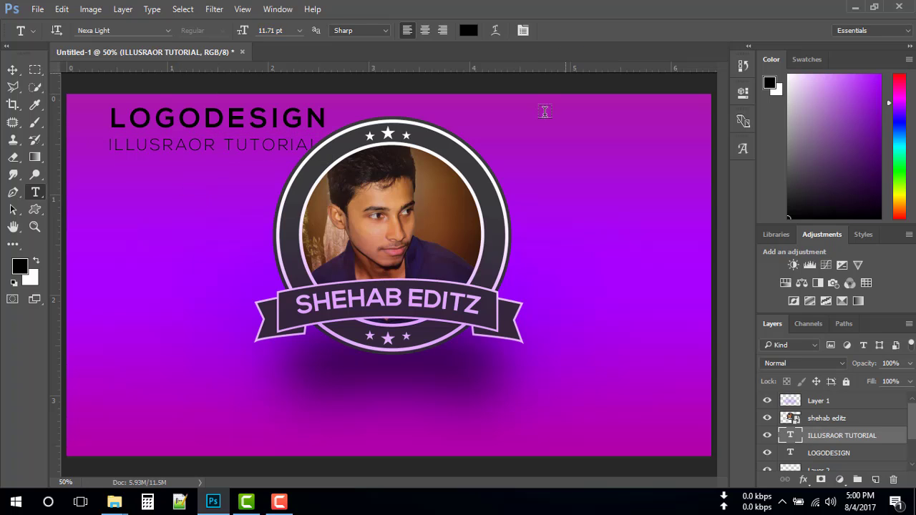
click(13, 69)
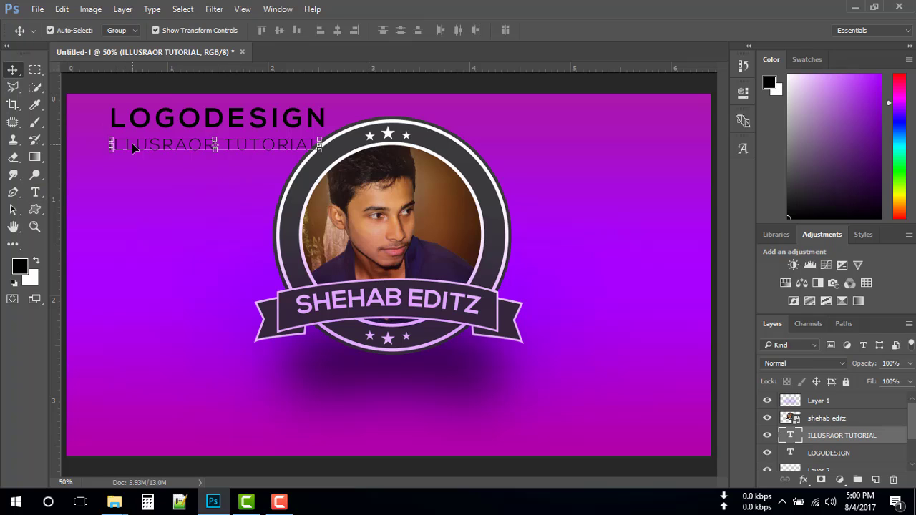
key(ctrl+t)
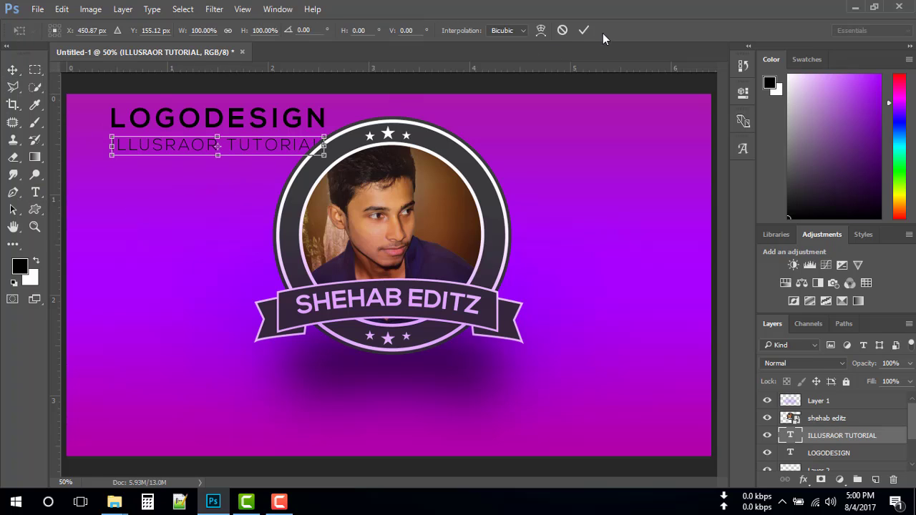
click(582, 33)
click(133, 177)
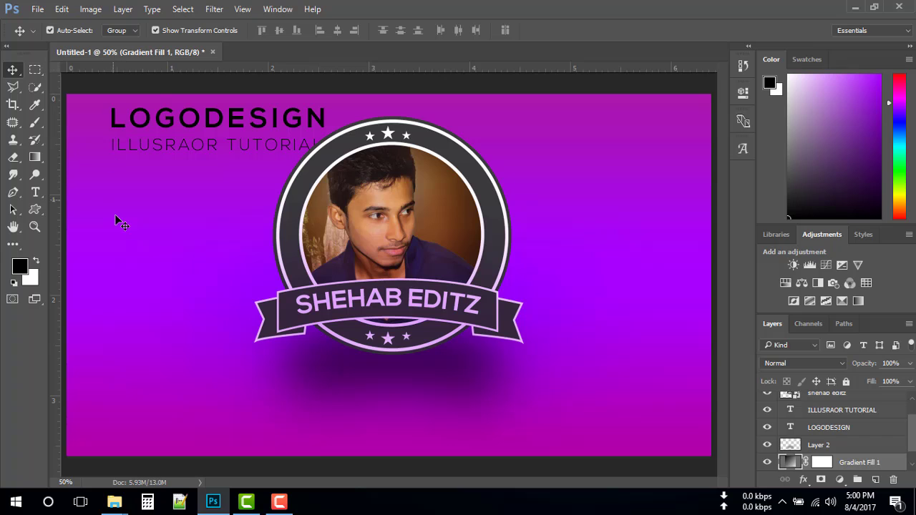
- From the STOCK FILES drive, drag illustrator-full-logo.png into the Photoshop document
click(115, 502)
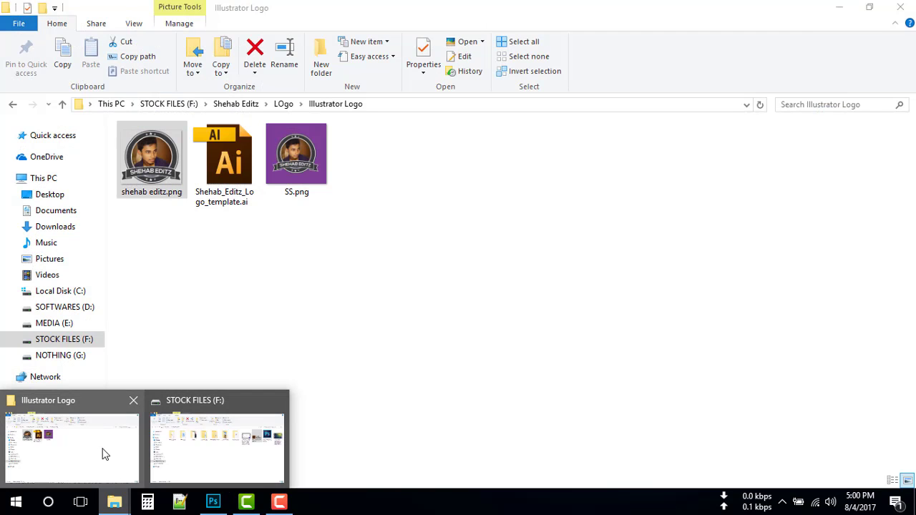
click(103, 454)
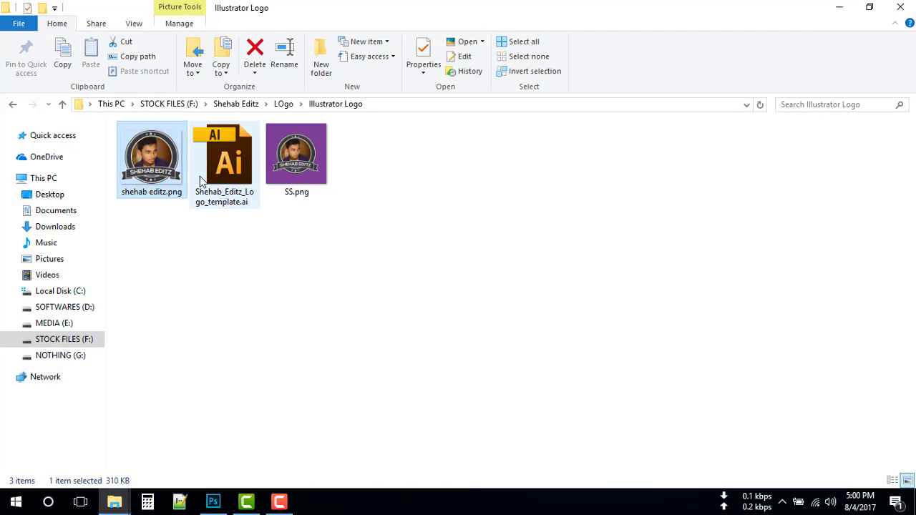
mouse_move(115, 502)
click(203, 461)
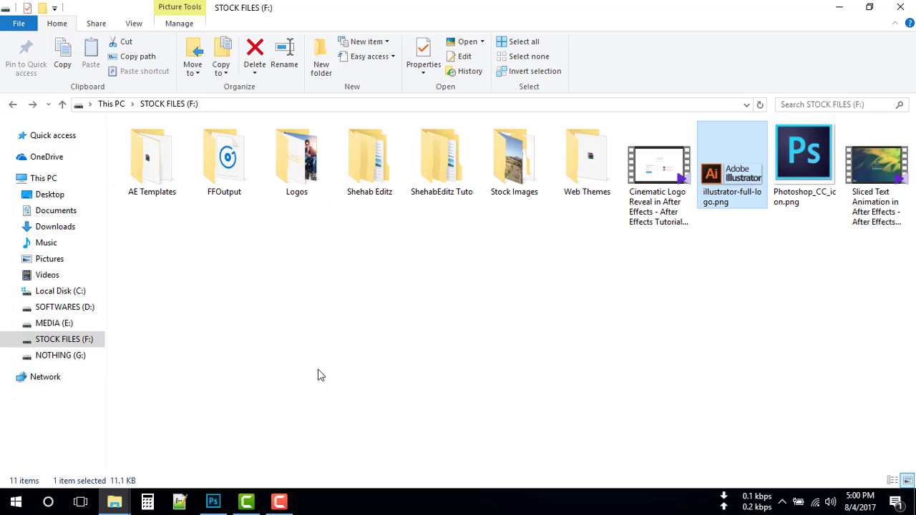
drag(735, 176, 198, 294)
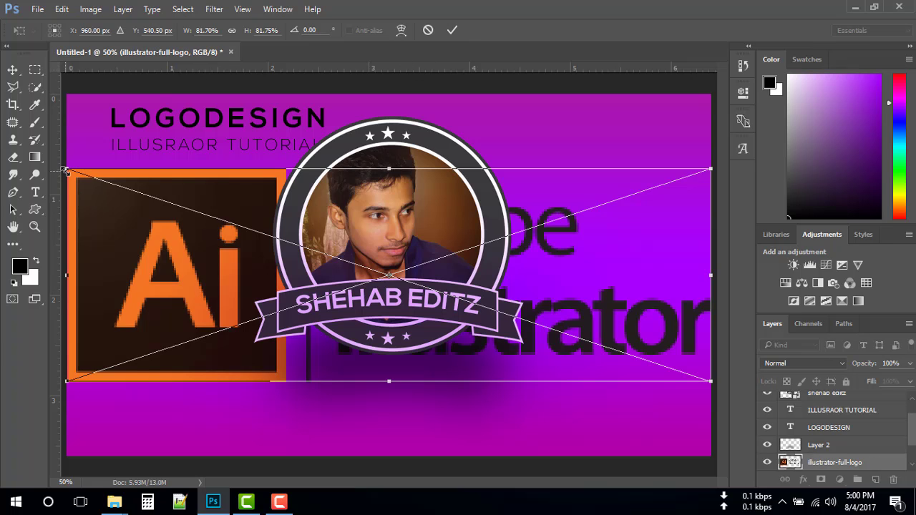
- Scale the Illustrator logo to about 47%, move it left, and rasterize its layer
drag(64, 170, 199, 219)
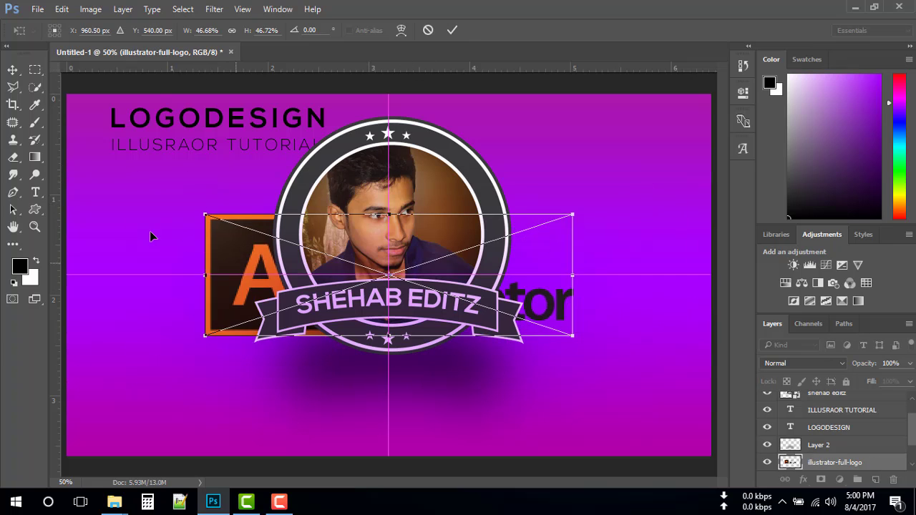
drag(418, 171, 270, 140)
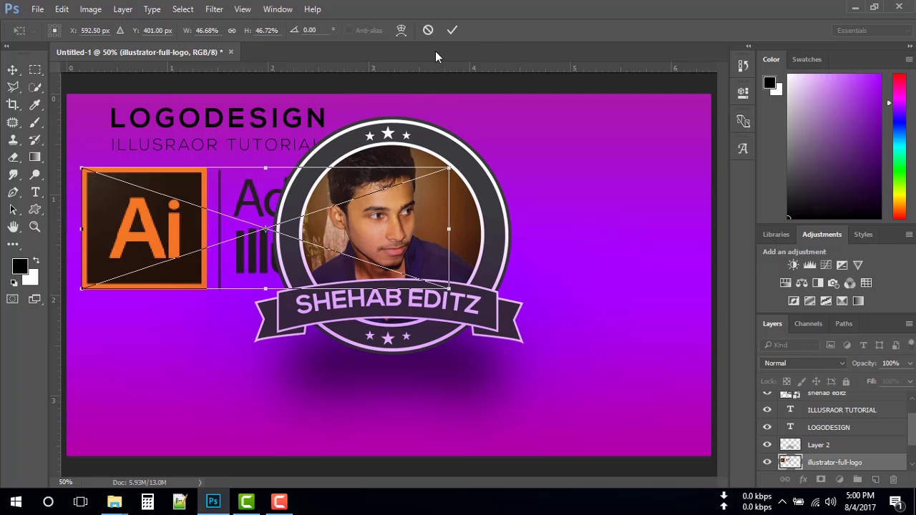
click(452, 30)
right_click(825, 464)
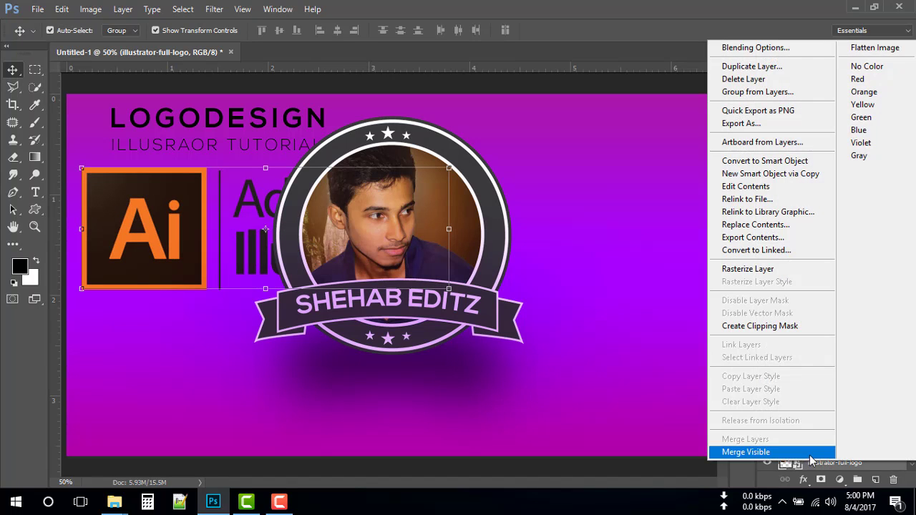
click(724, 270)
click(105, 327)
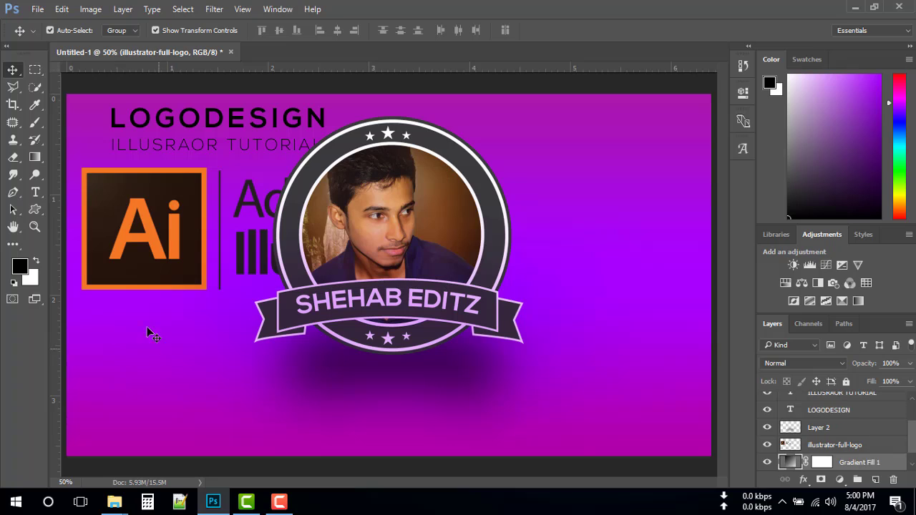
click(35, 72)
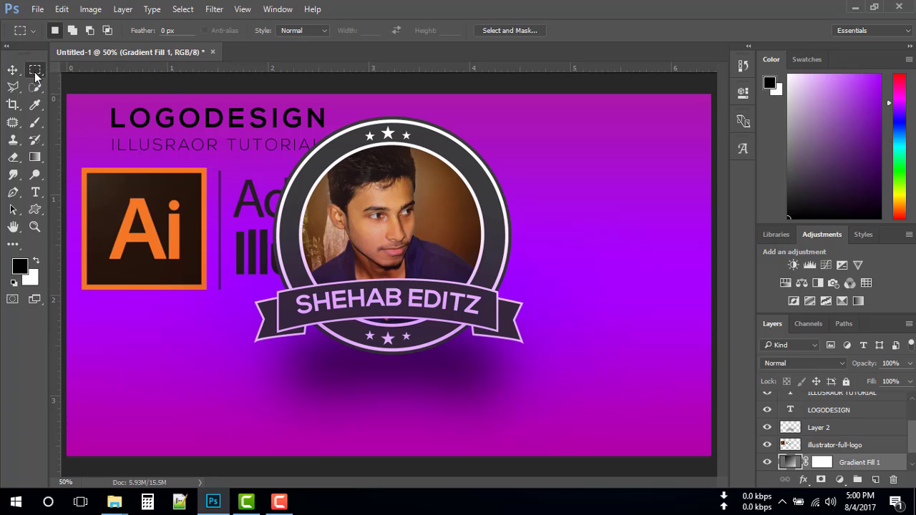
- Erase the wordmark beside the Ai icon using a rectangular selection
right_click(34, 71)
click(81, 69)
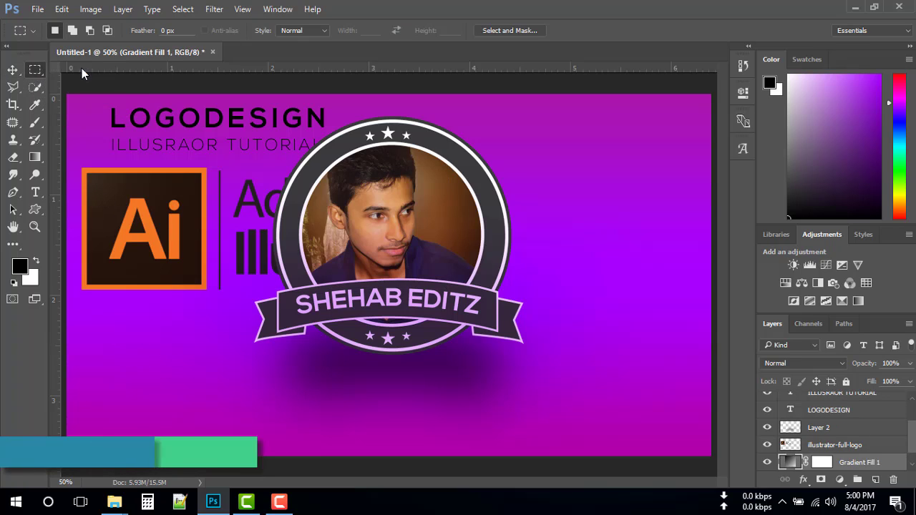
drag(230, 165, 511, 290)
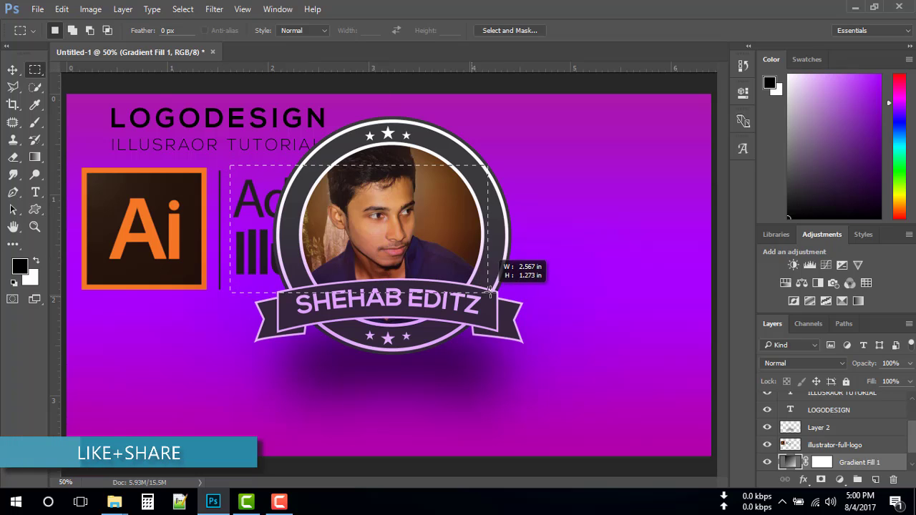
key(Delete)
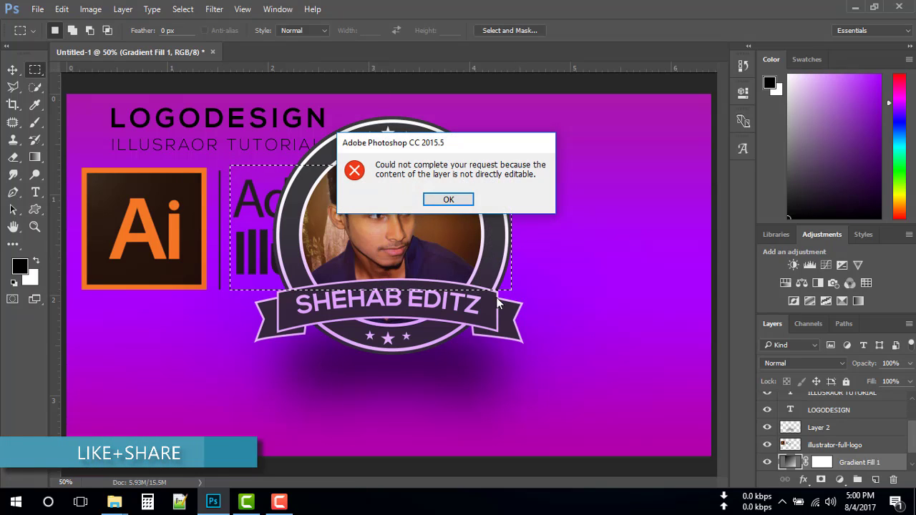
click(444, 198)
click(852, 445)
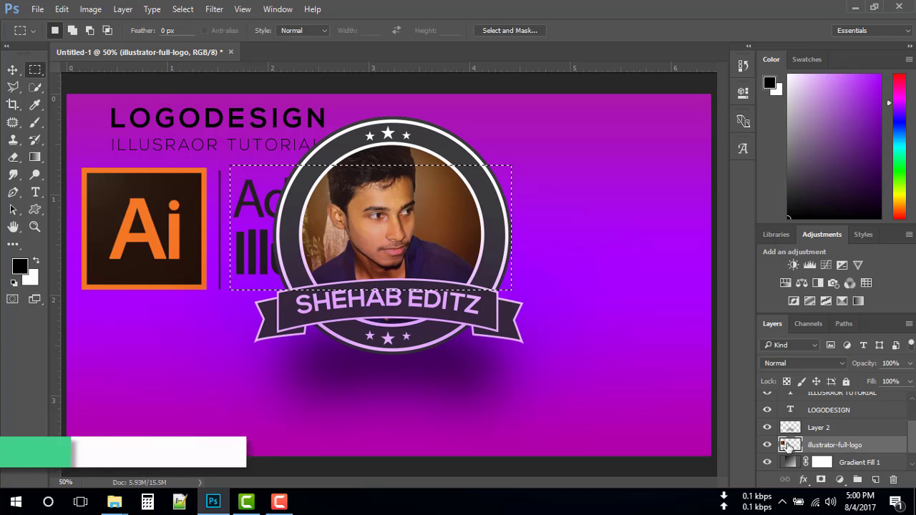
key(Delete)
key(ctrl+d)
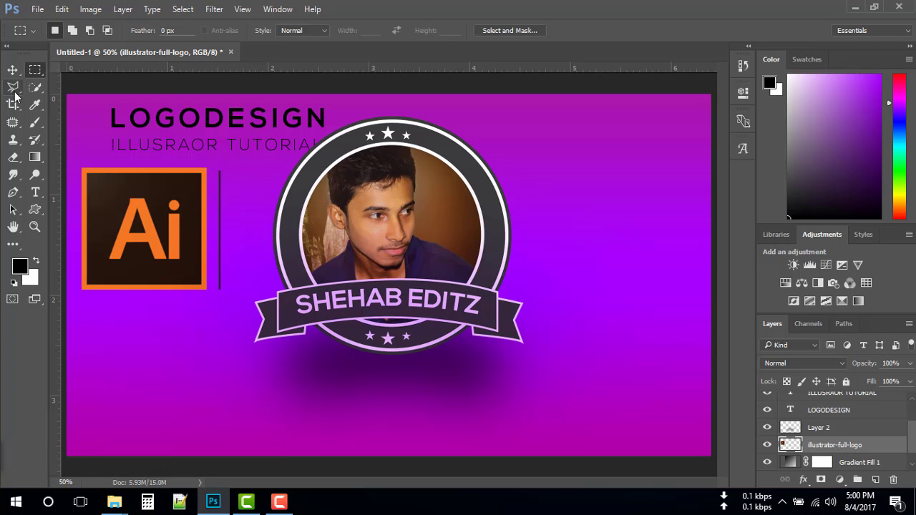
- Convert the logo layer to a smart object and shrink the icon to about 53.5%
click(12, 69)
right_click(832, 444)
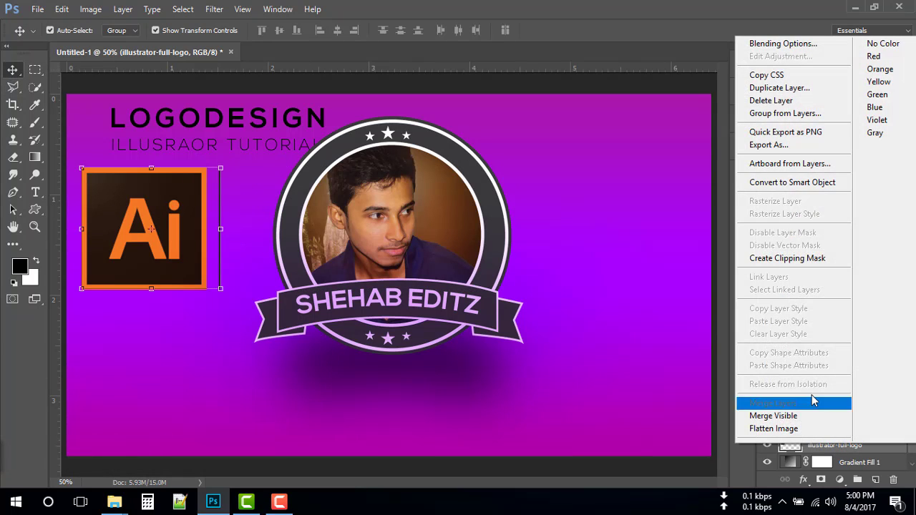
click(767, 183)
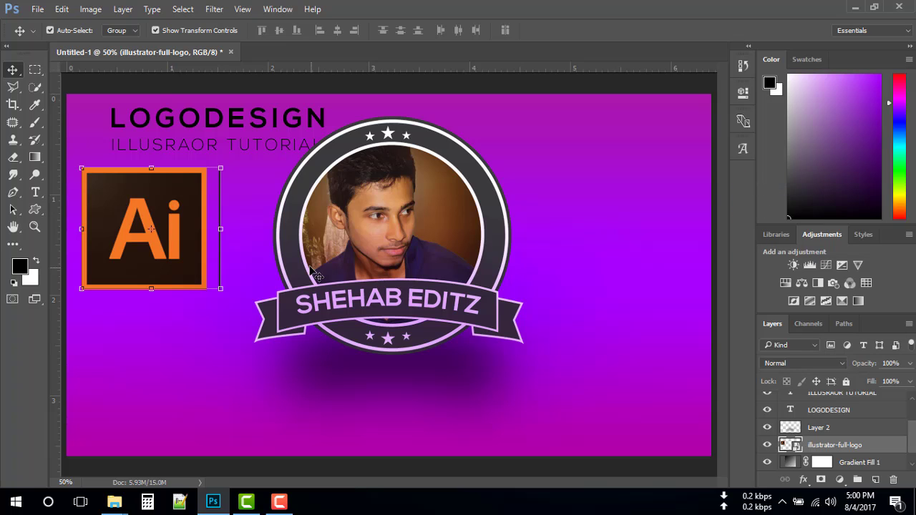
drag(221, 288, 143, 200)
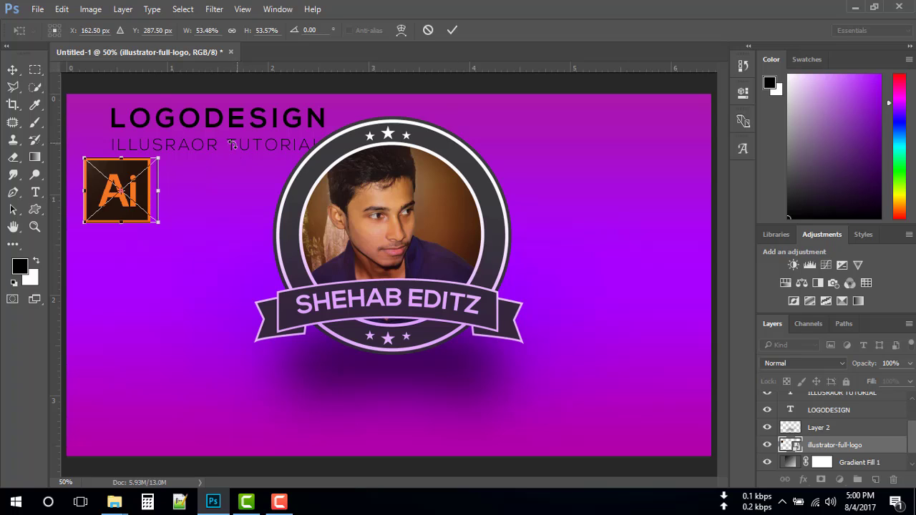
- Commit the icon resize and move the LOGODESIGN and ILLUSRAOR TUTORIAL lines beside the Ai icon
click(450, 30)
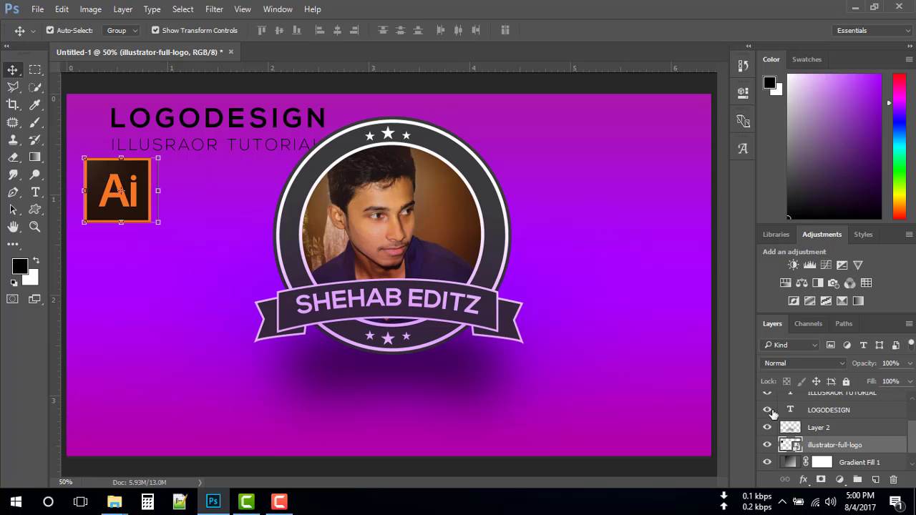
scroll(830, 431, up, 2)
scroll(830, 431, up, 1)
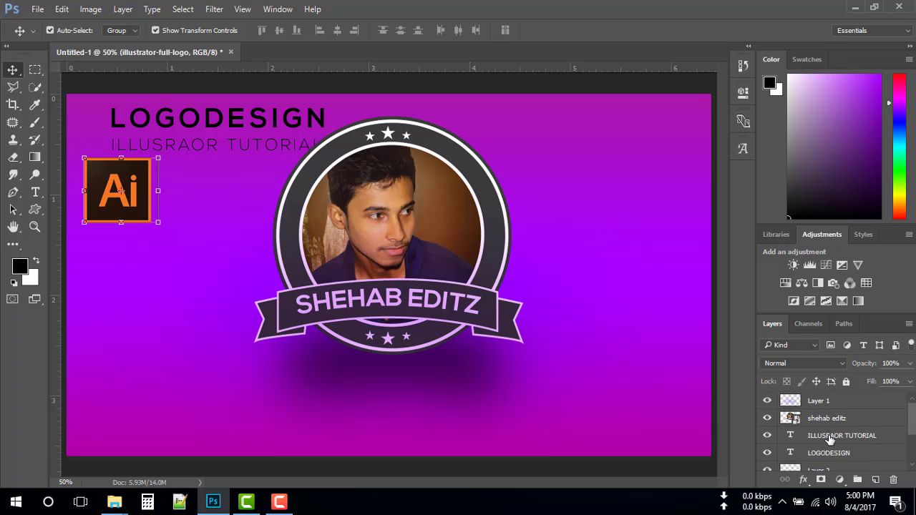
click(830, 438)
shift+click(833, 456)
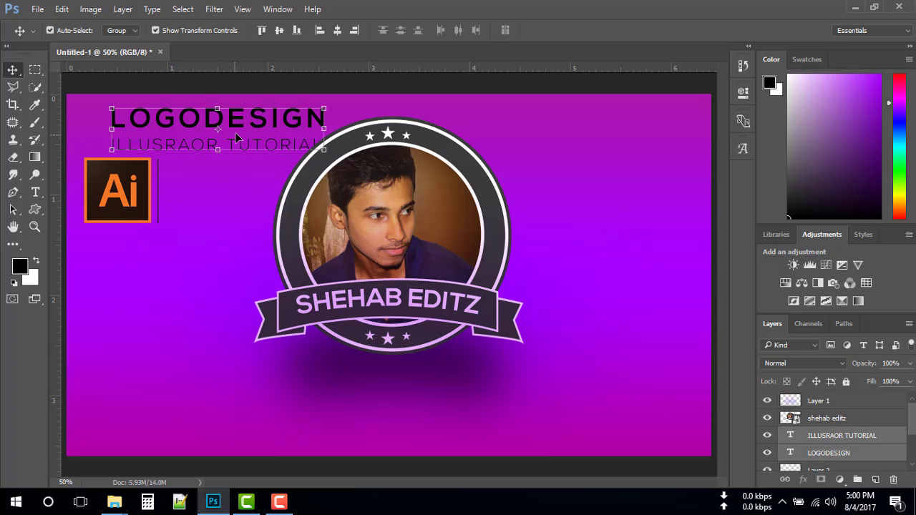
mouse_move(241, 132)
mouse_down()
mouse_move(279, 202)
mouse_move(292, 193)
mouse_up()
- Nudge the ILLUSRAOR TUTORIAL line slightly lower, then move the icon layer above the text layers
click(235, 248)
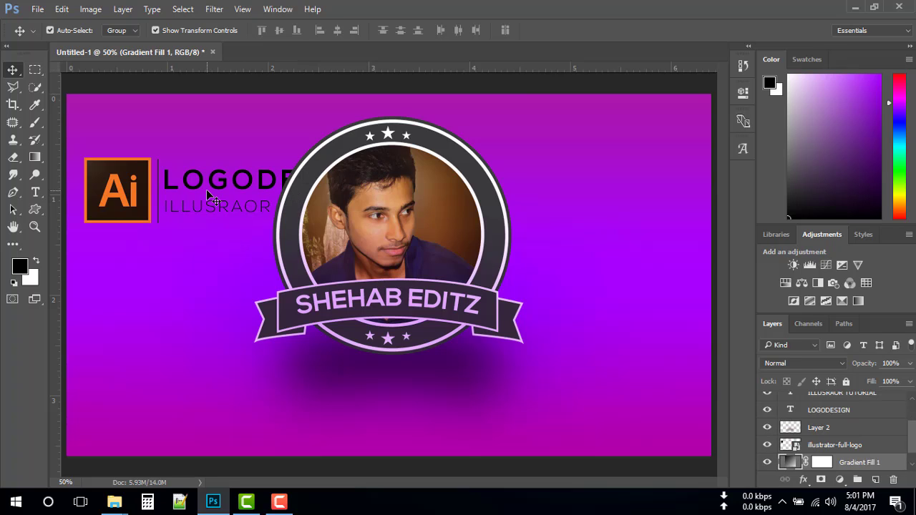
click(206, 178)
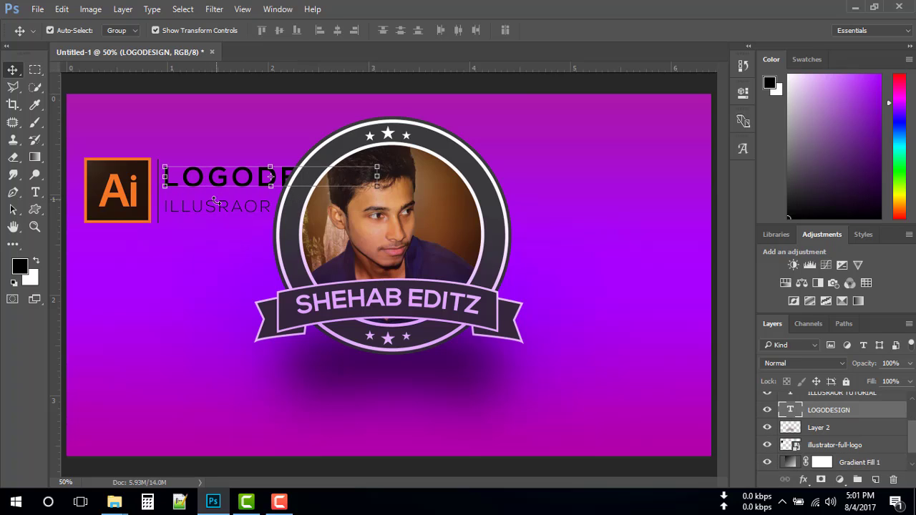
click(215, 207)
drag(214, 205, 216, 206)
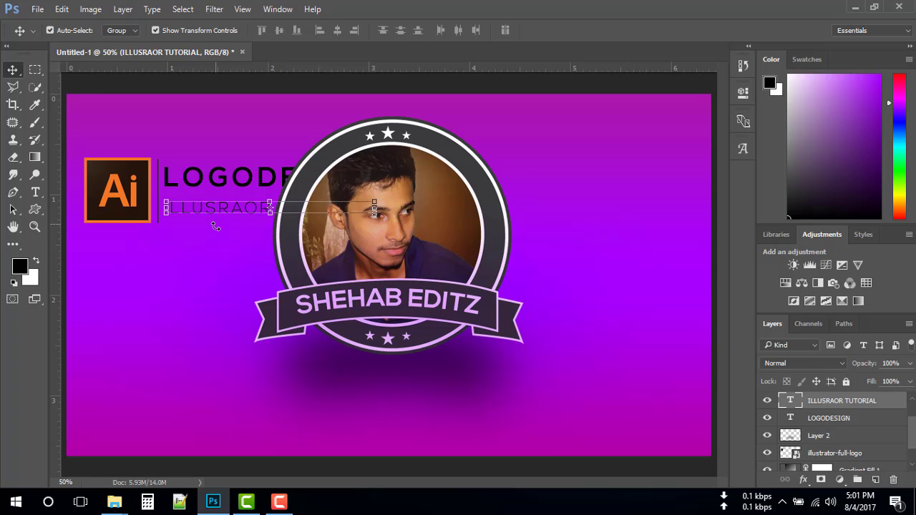
key(ctrl+t)
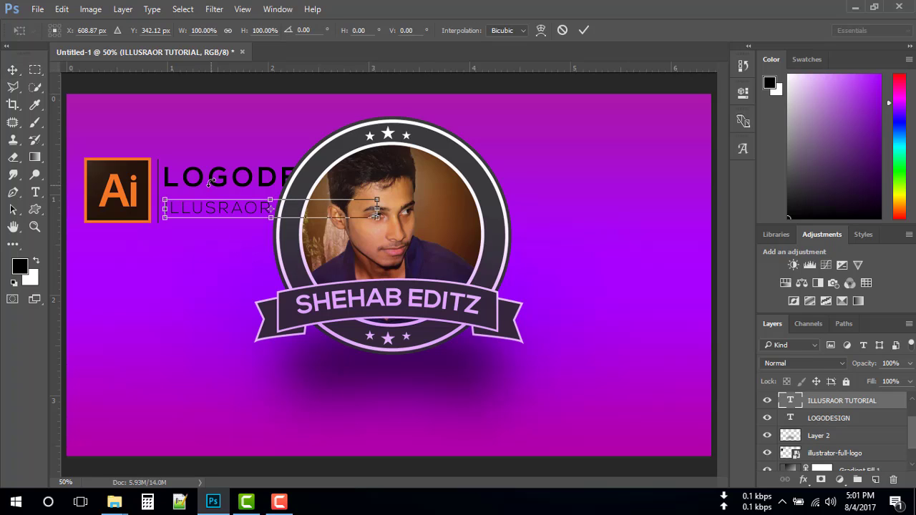
click(584, 30)
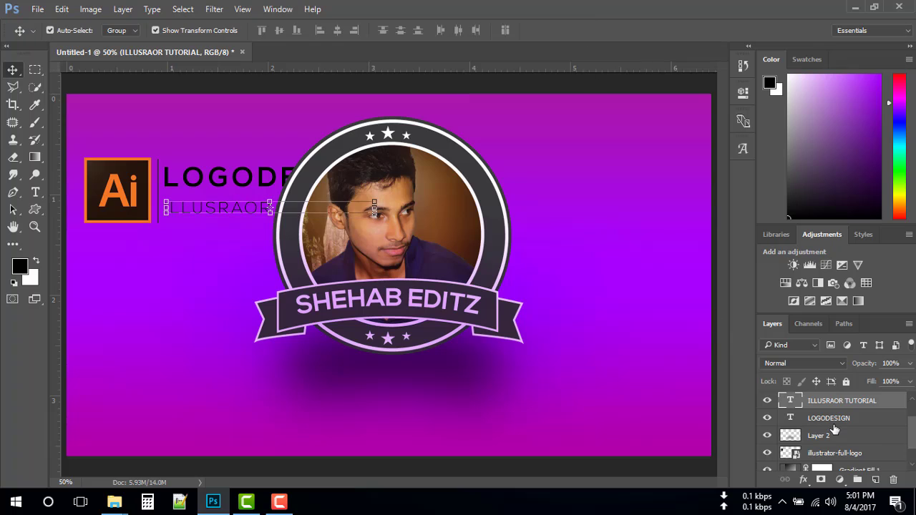
scroll(836, 428, down, 2)
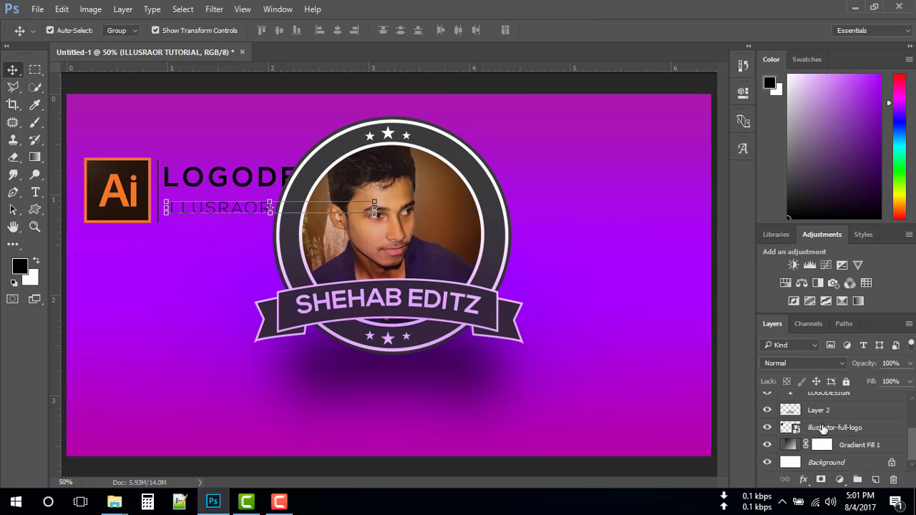
drag(823, 429, 823, 418)
- Group the Ai icon with the LOGODESIGN and ILLUSRAOR TUTORIAL text layers as Group 1
click(194, 236)
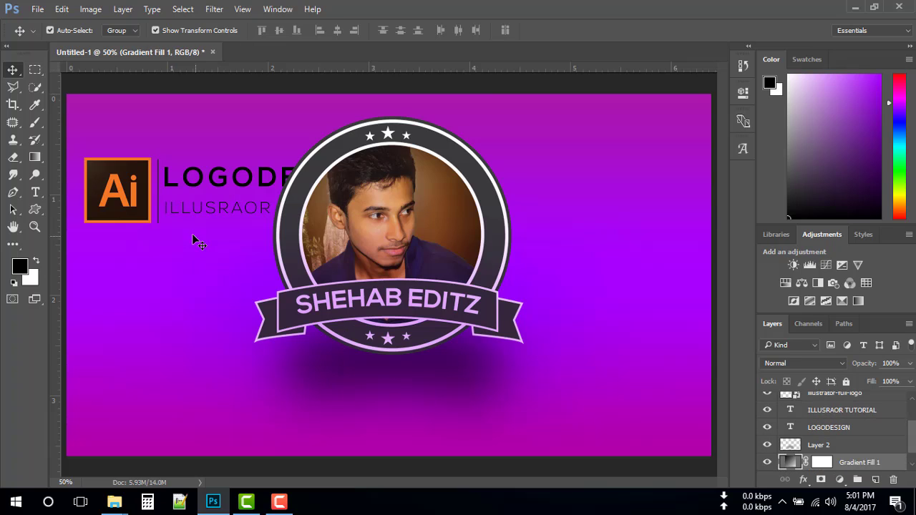
click(845, 412)
shift+click(838, 445)
key(ctrl+g)
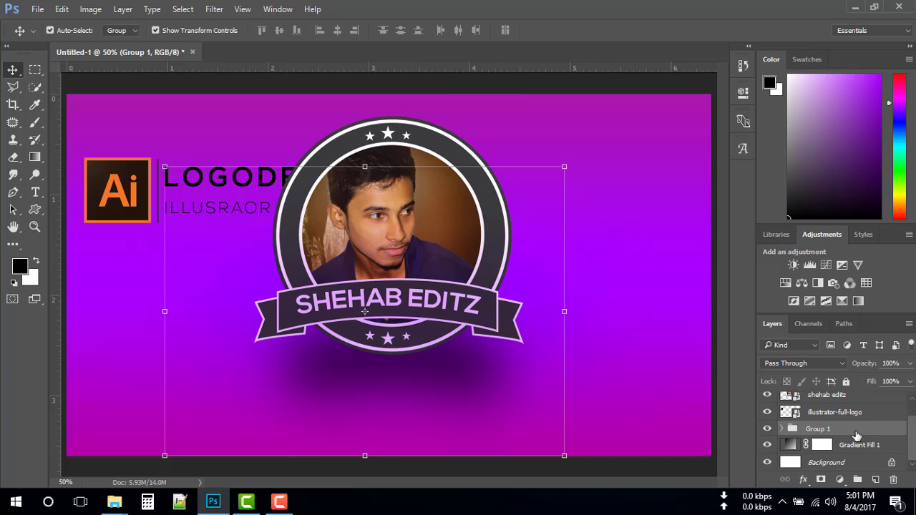
click(768, 431)
click(768, 431)
key(ctrl+shift+g)
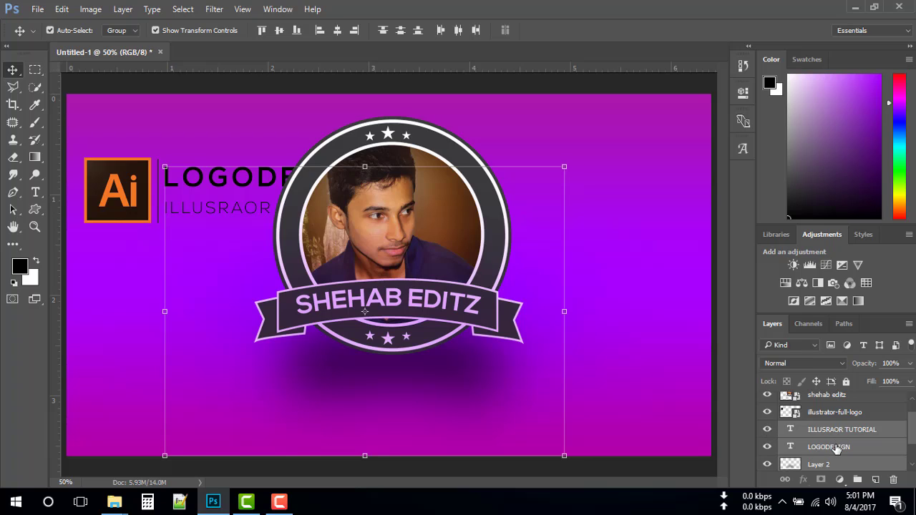
shift+click(830, 413)
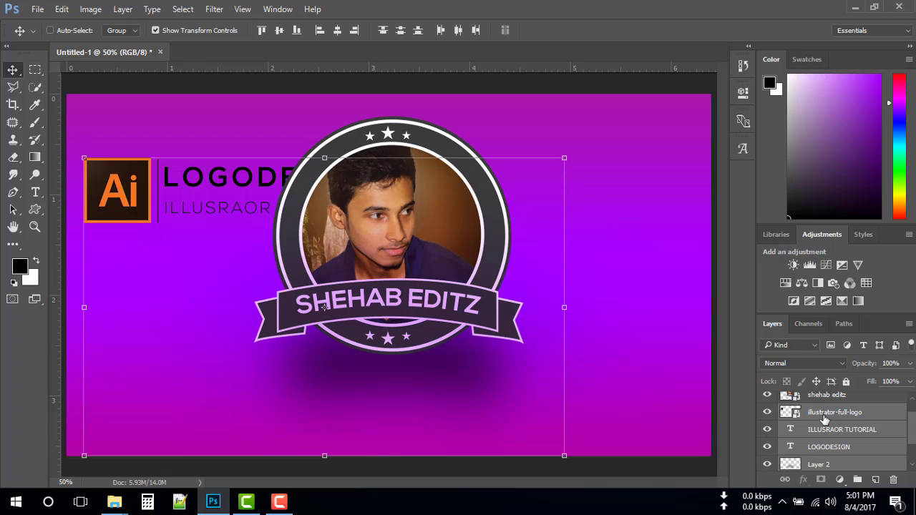
drag(825, 419, 833, 448)
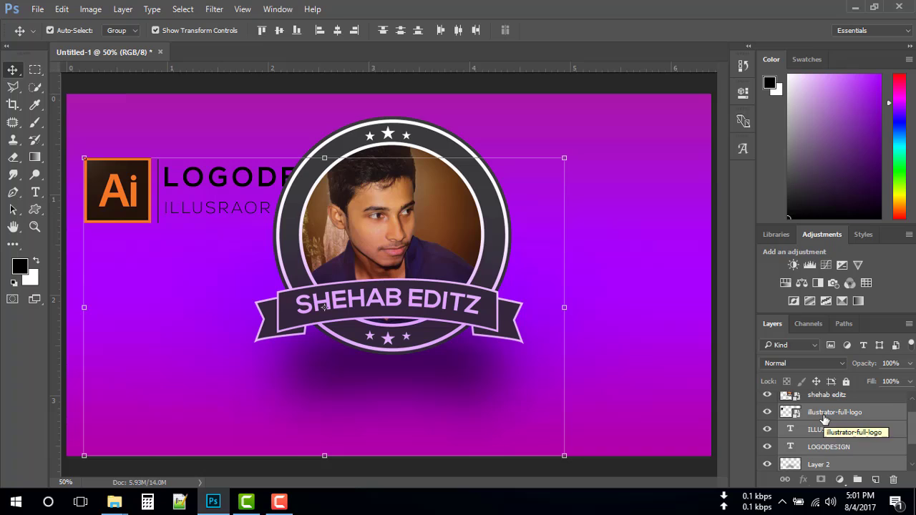
ctrl+click(823, 462)
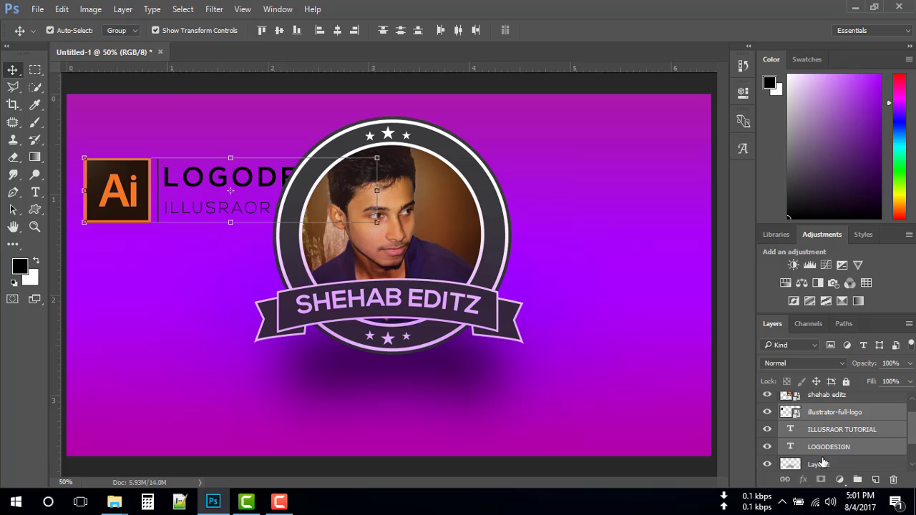
key(ctrl+g)
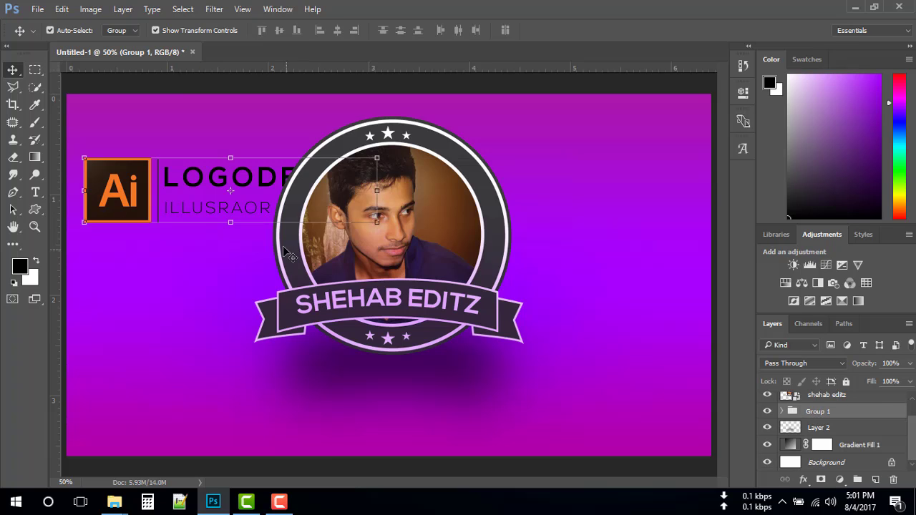
- Scale Group 1 to about 67% and place it in the canvas's top-left corner
drag(362, 224, 306, 212)
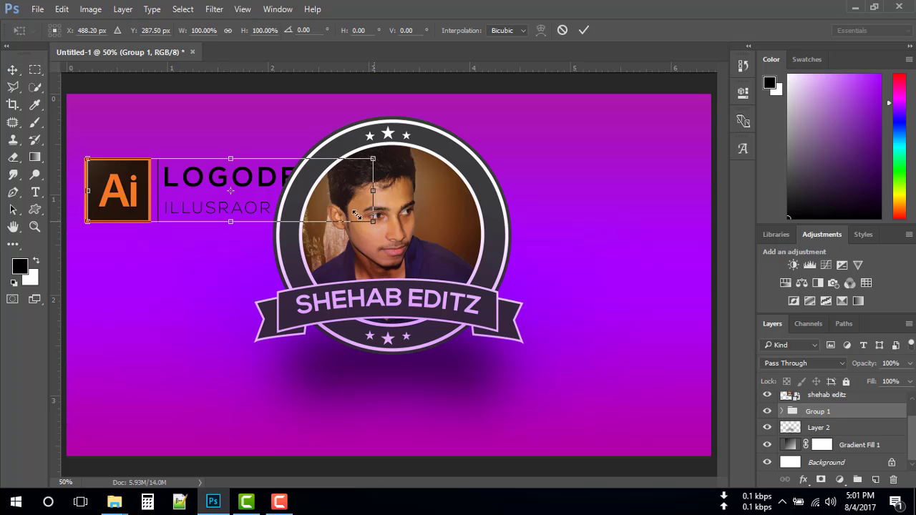
drag(258, 188, 207, 126)
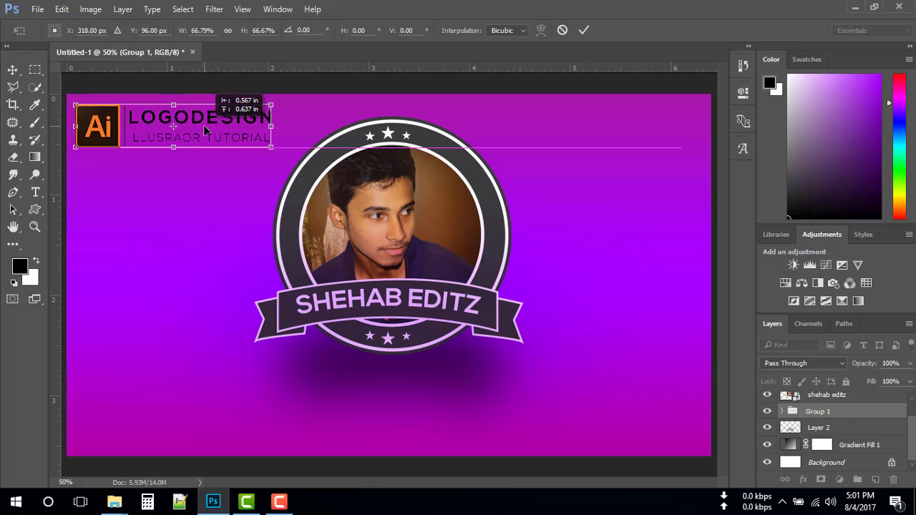
click(584, 30)
click(204, 203)
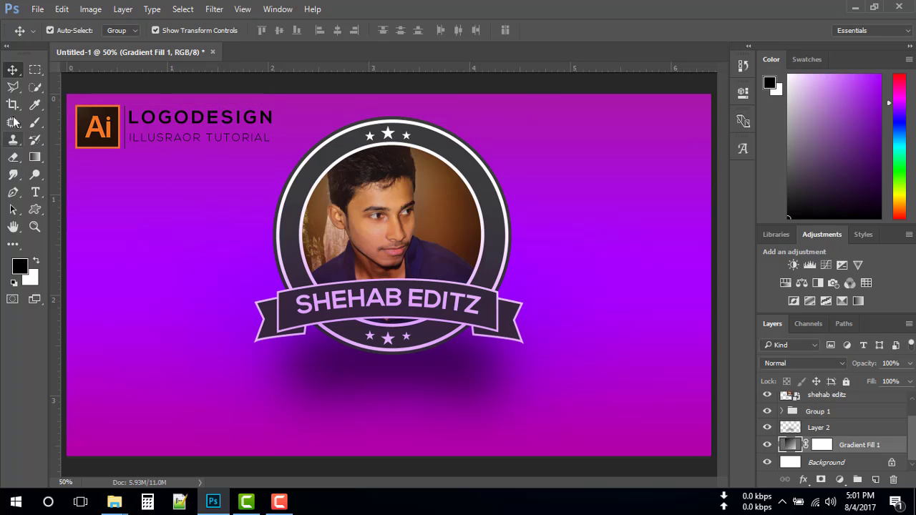
- Draw a straight Pen shape line under LOGODESIGN with no fill
click(12, 191)
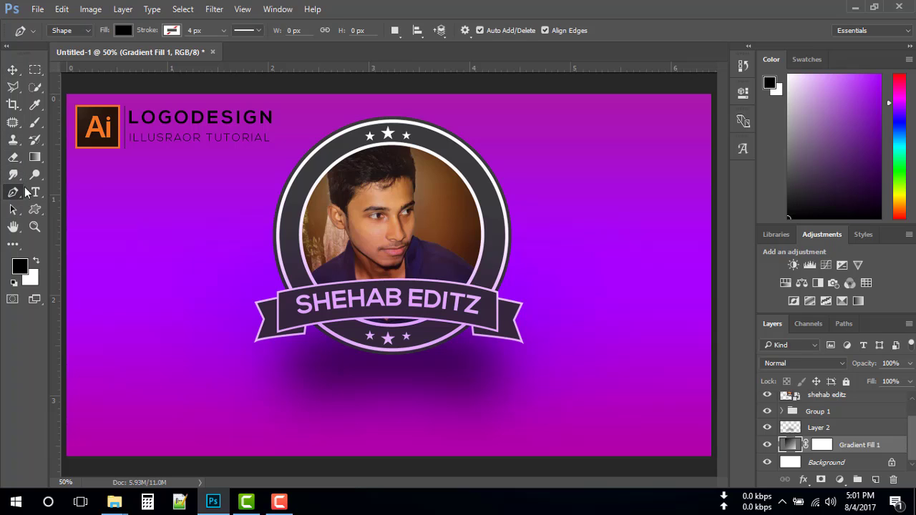
click(130, 127)
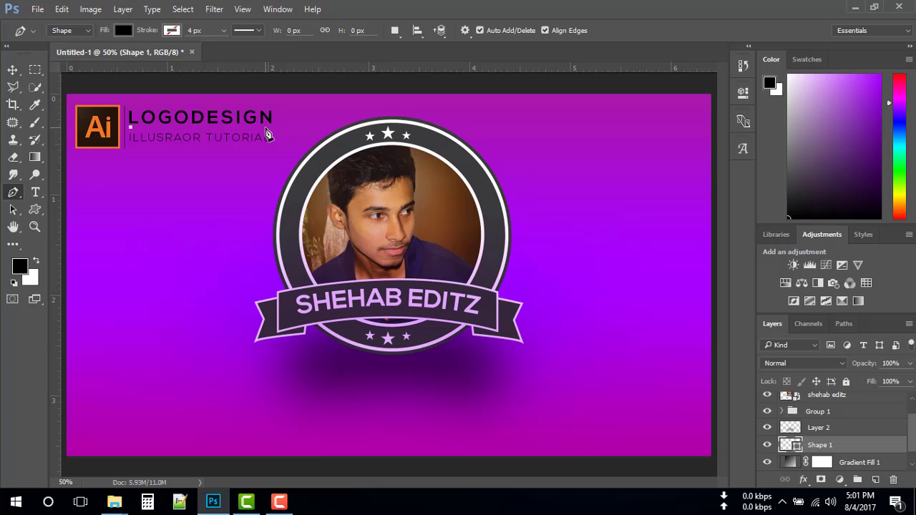
click(266, 128)
click(124, 31)
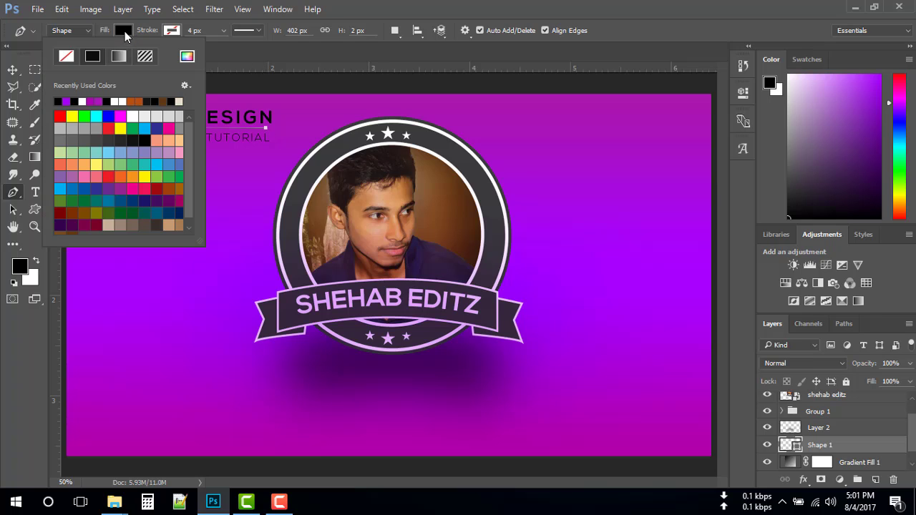
click(67, 56)
- Give the underline a 6 px black stroke
click(172, 30)
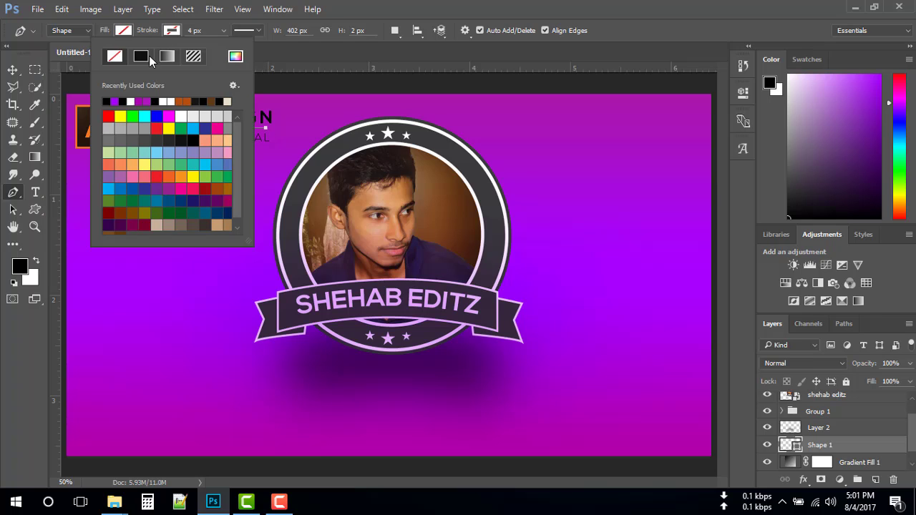
drag(201, 32, 192, 32)
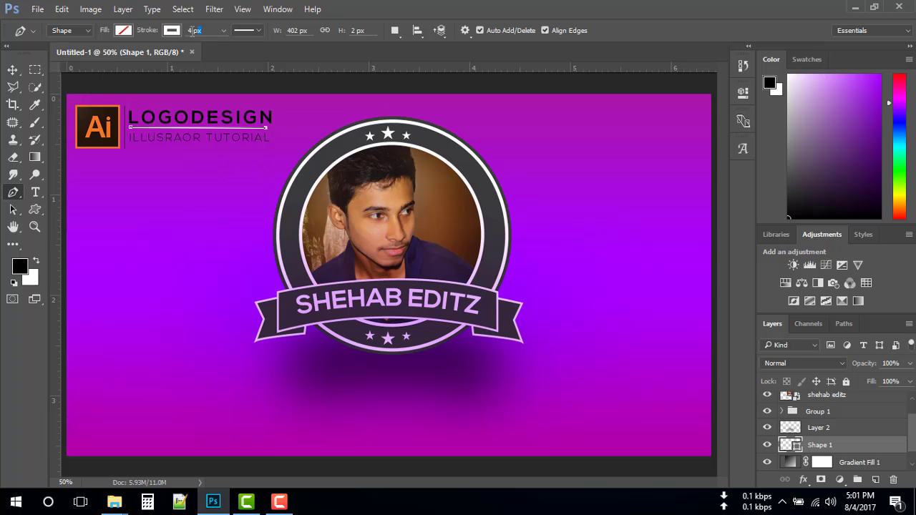
text(6)
key(Return)
click(177, 31)
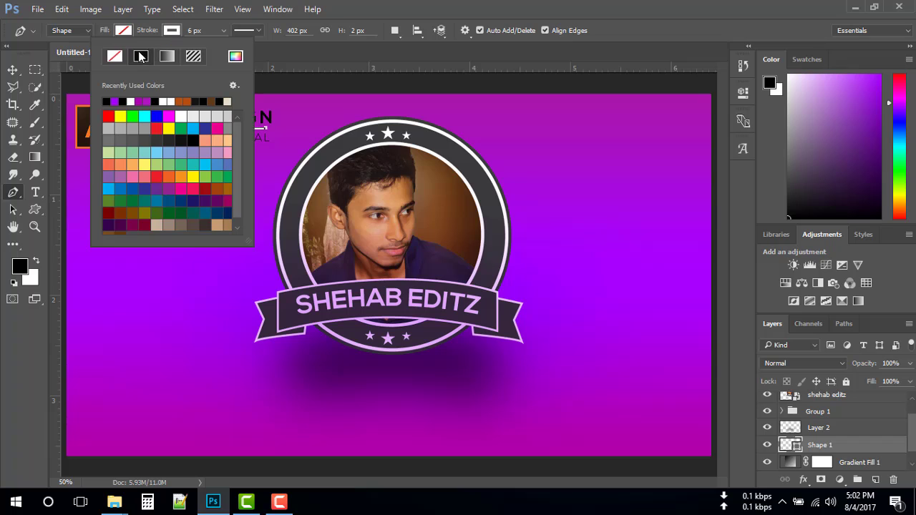
click(106, 101)
key(Return)
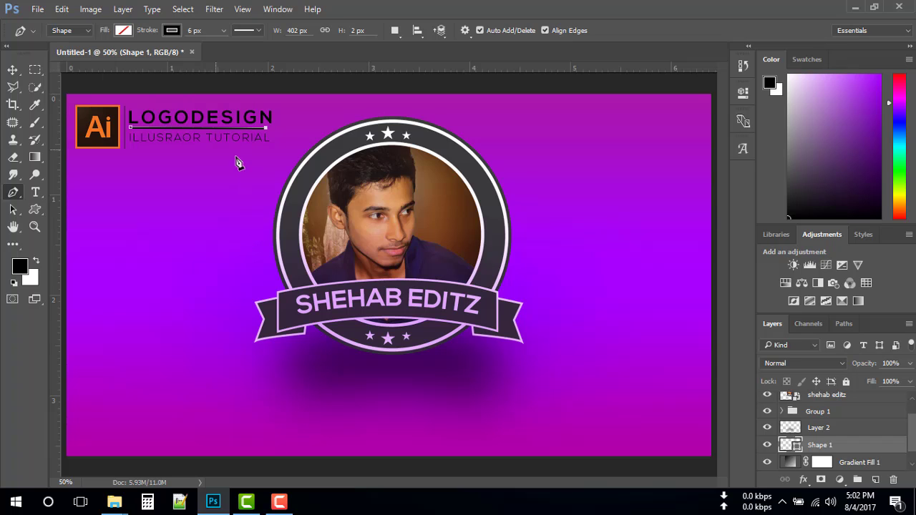
click(12, 69)
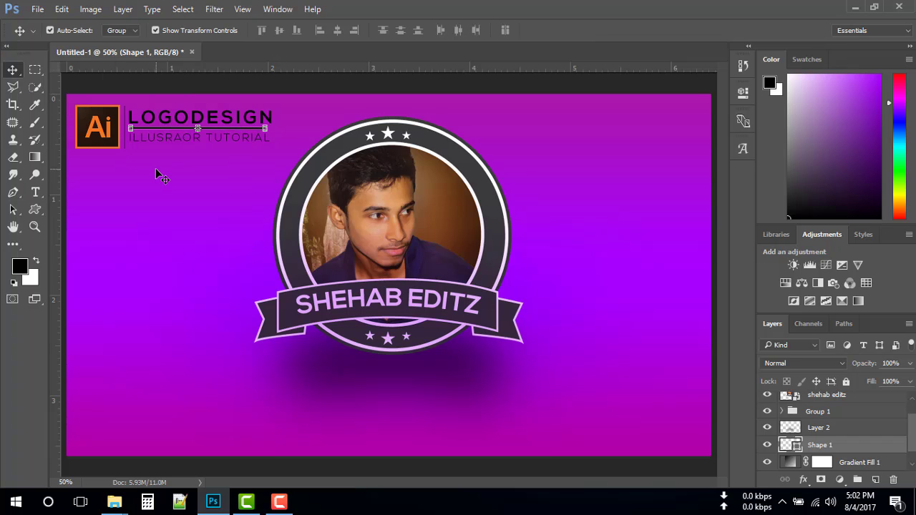
click(185, 186)
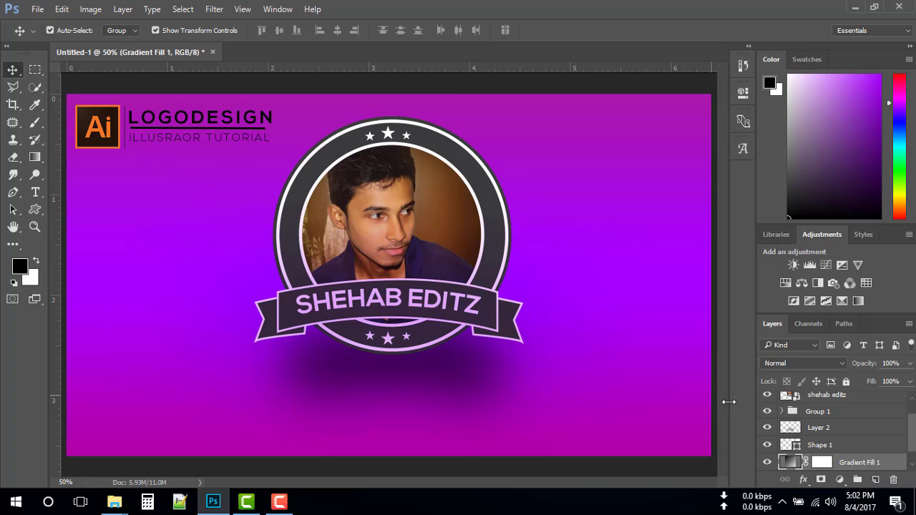
- Select Group 1 together with the Shape 1 underline and drag them to the canvas's bottom-left corner
click(824, 446)
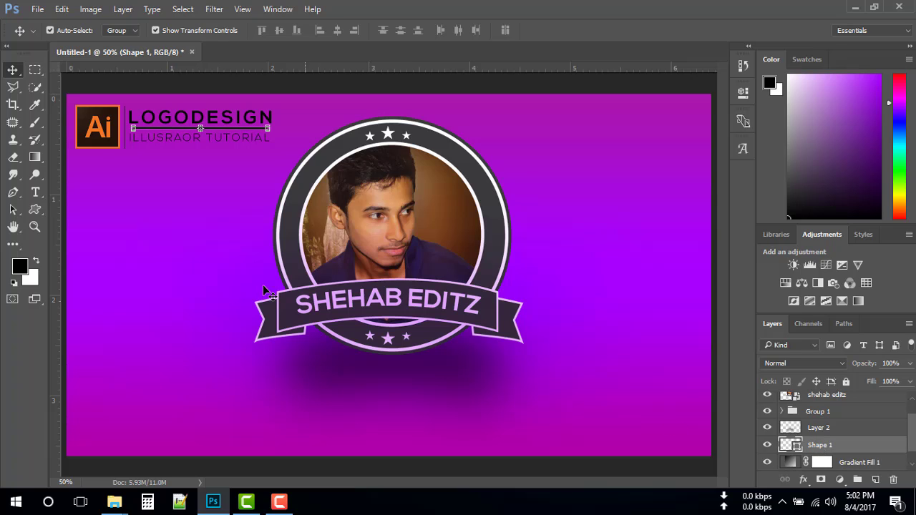
click(220, 269)
click(842, 420)
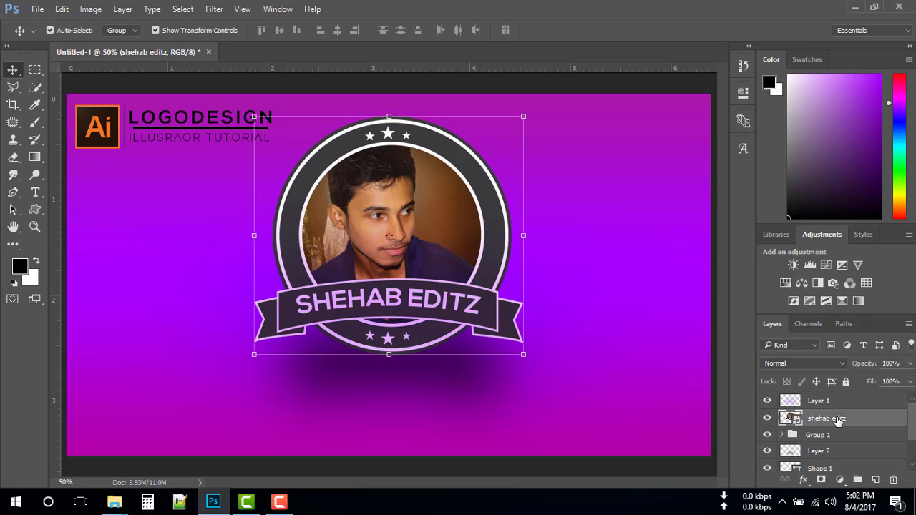
shift+click(824, 401)
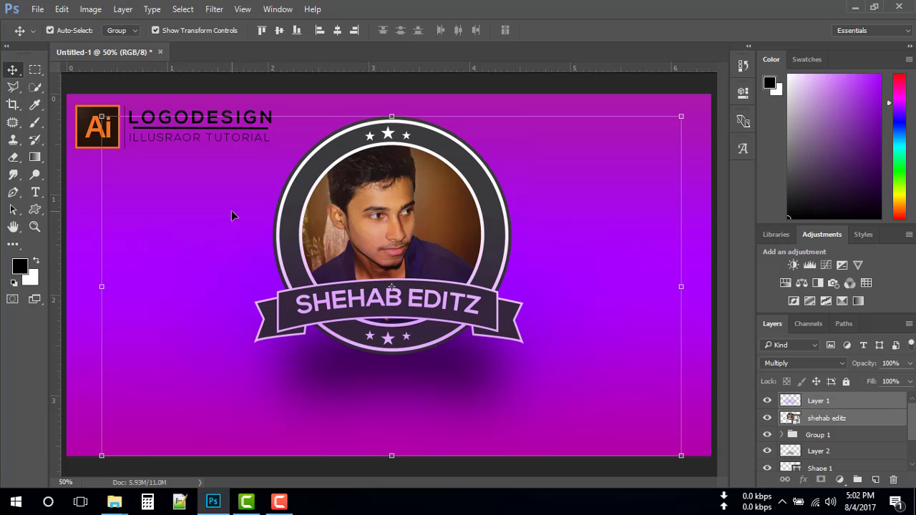
click(827, 435)
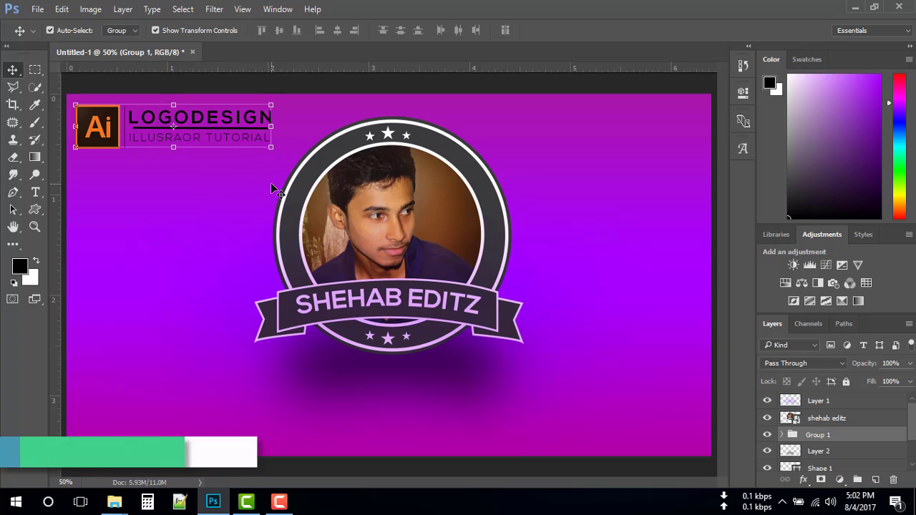
key(ctrl)
ctrl+click(816, 467)
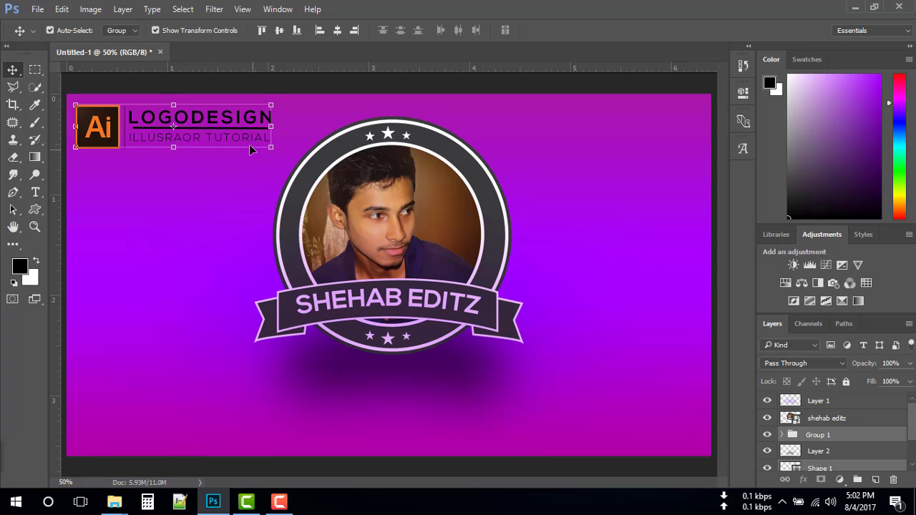
drag(216, 127, 197, 423)
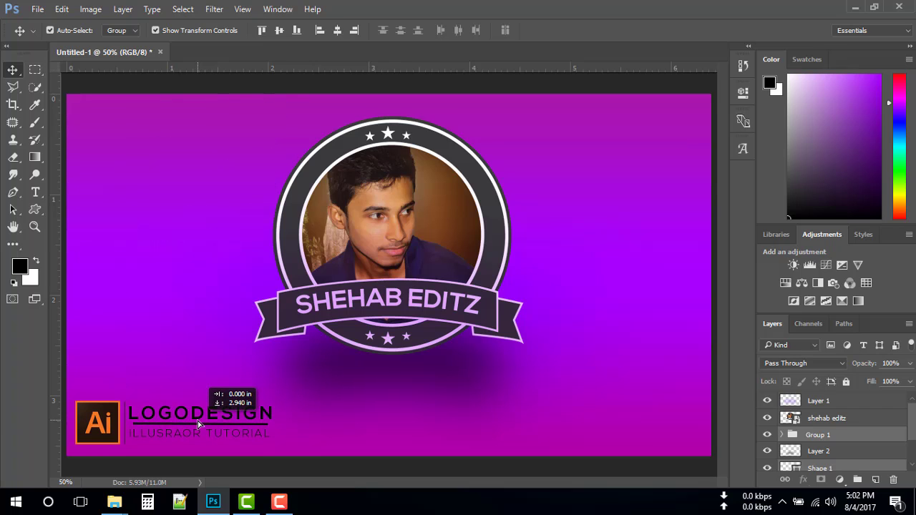
drag(198, 421, 197, 419)
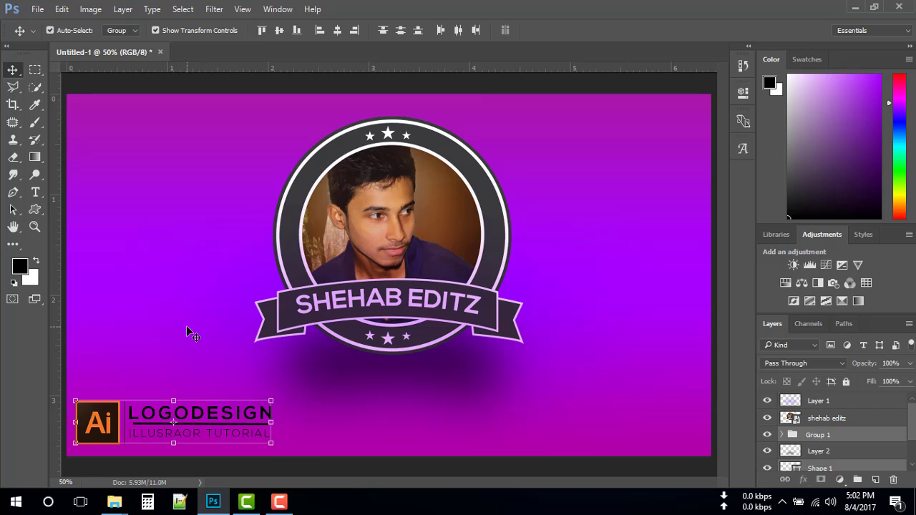
click(644, 87)
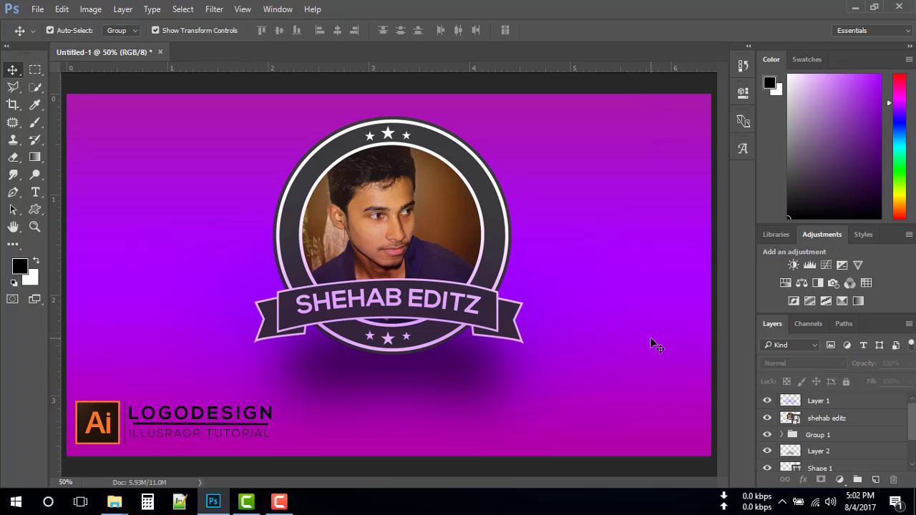
- Save the design to the Desktop as JPEG 'logoedit' at Quality 12 Maximum
click(37, 8)
click(81, 155)
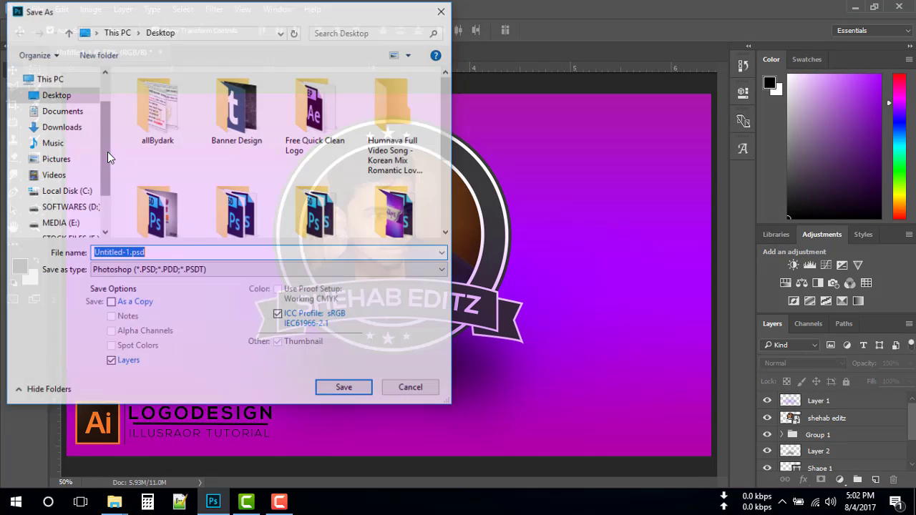
click(154, 276)
click(143, 360)
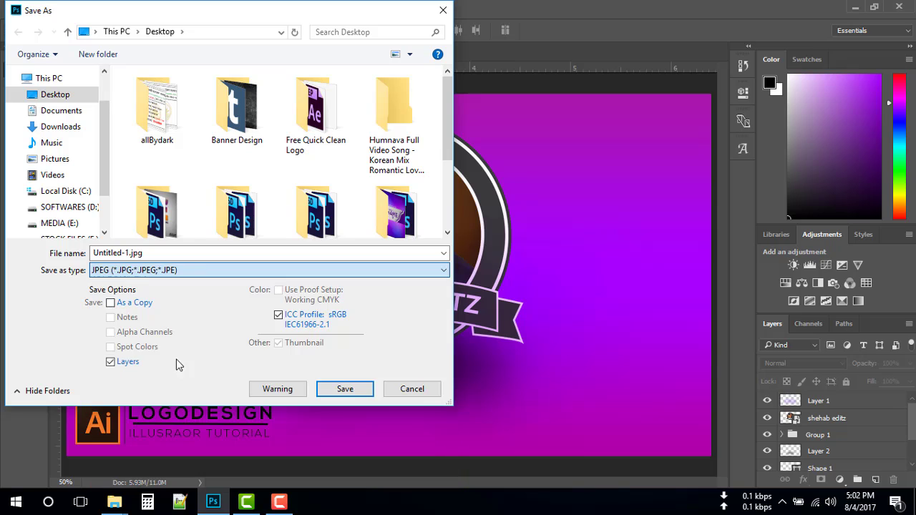
click(51, 103)
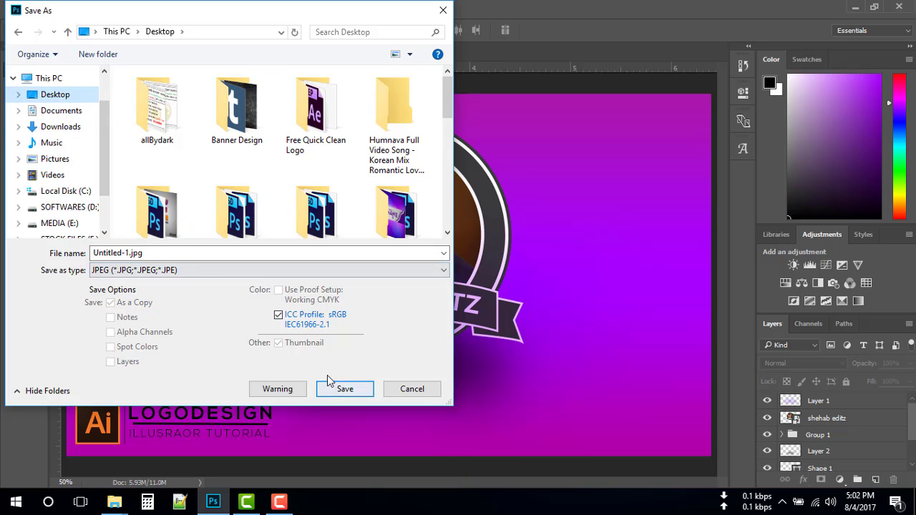
click(167, 252)
text(logoedit)
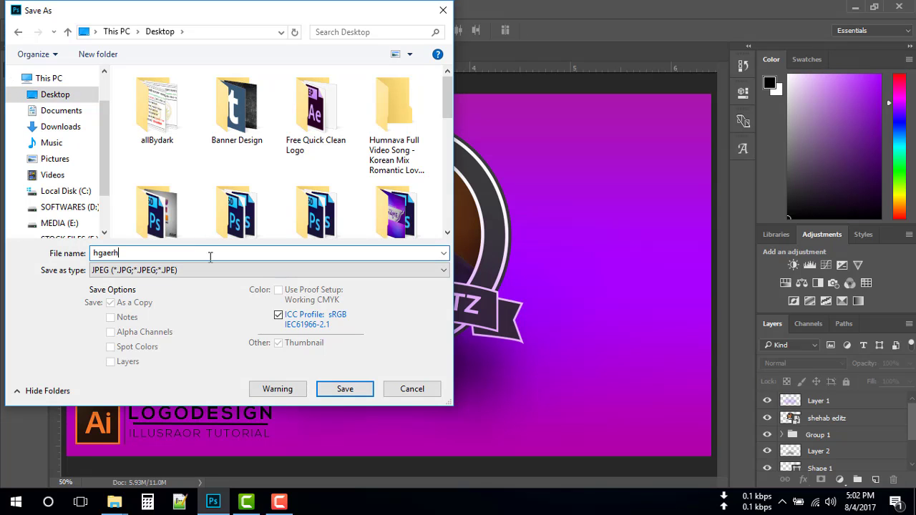
click(358, 389)
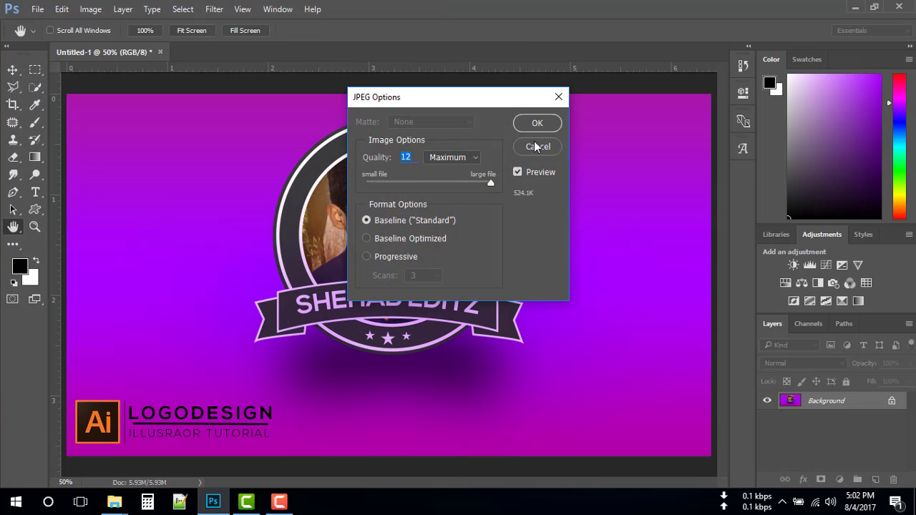
click(534, 124)
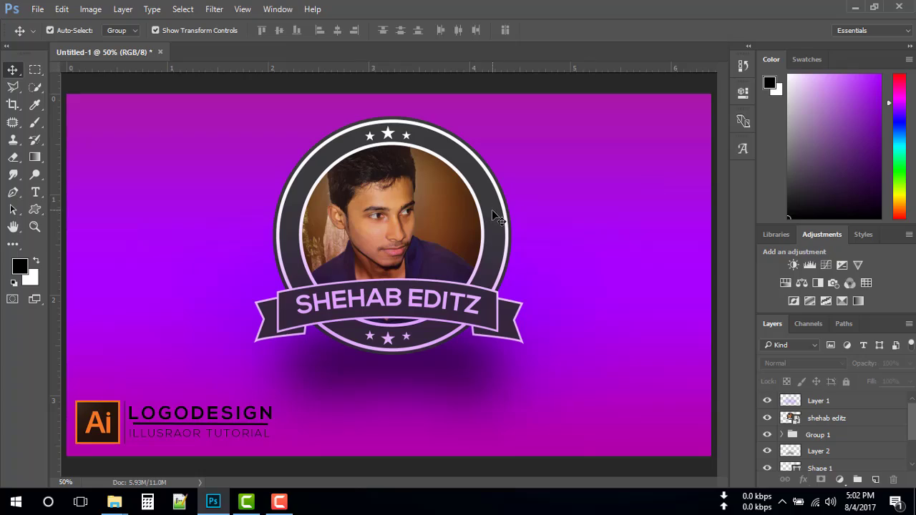